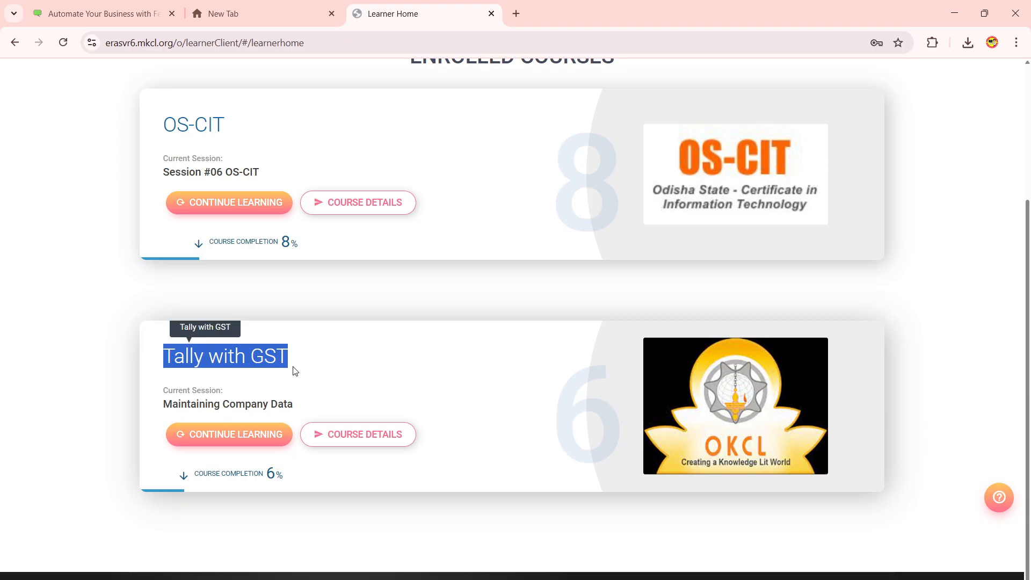
Continue the Tally with GST course and open its Introduction to Accounting session
{"action": "left_click", "coordinate": [351, 395]}
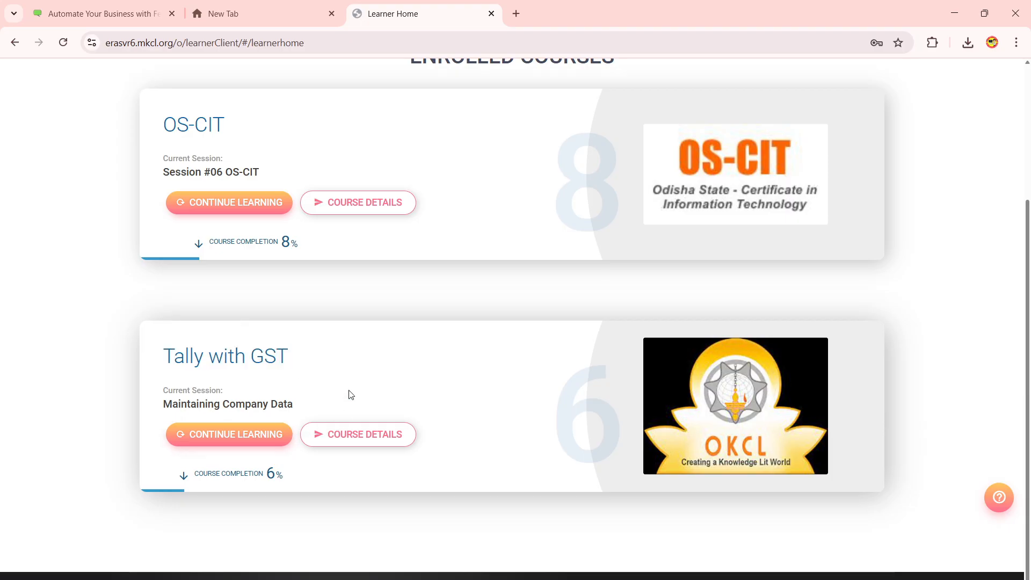
{"action": "left_click", "coordinate": [266, 431]}
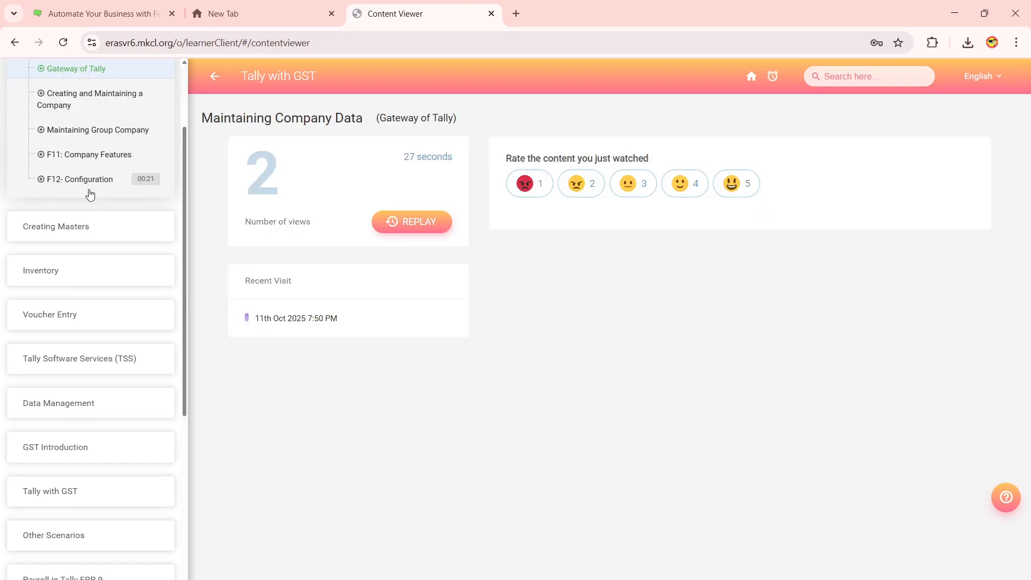
{"action": "scroll", "coordinate": [89, 208], "scroll_direction": "up", "scroll_amount": 2}
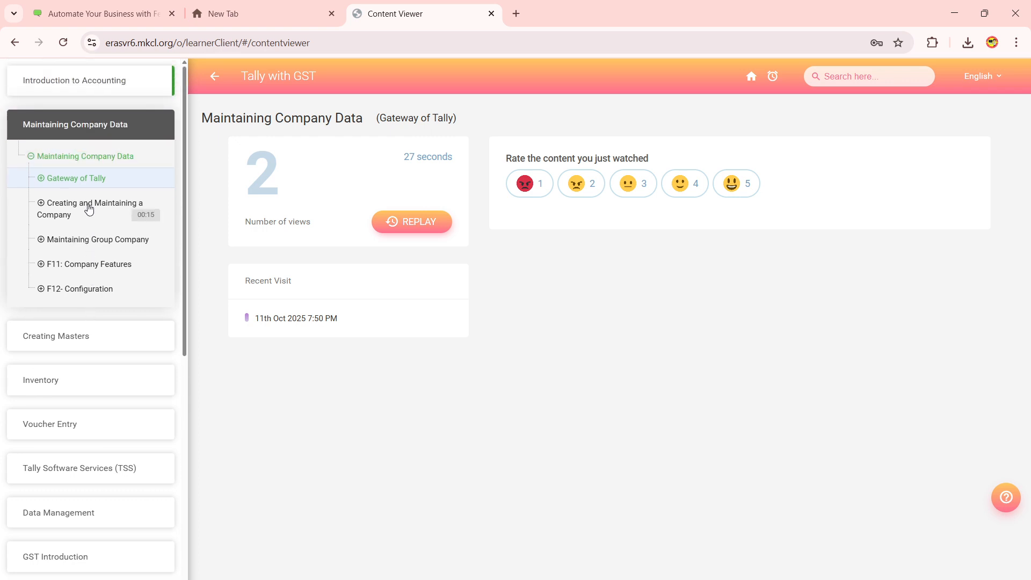
{"action": "left_click", "coordinate": [94, 85]}
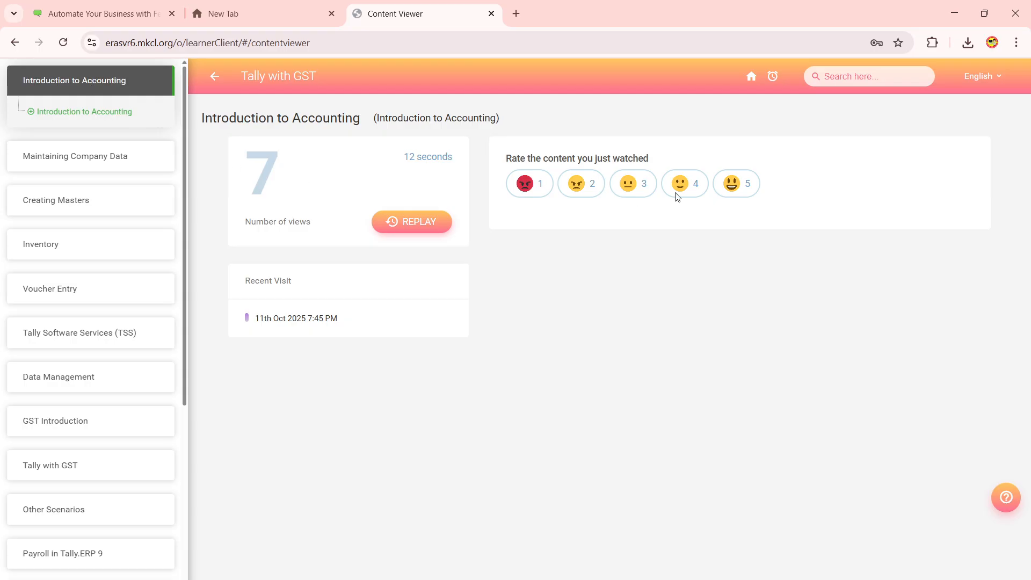
Search the web for "tally prime" in the empty browser tab and open Tally Solutions' Download TallyPrime result
{"action": "left_click", "coordinate": [250, 5]}
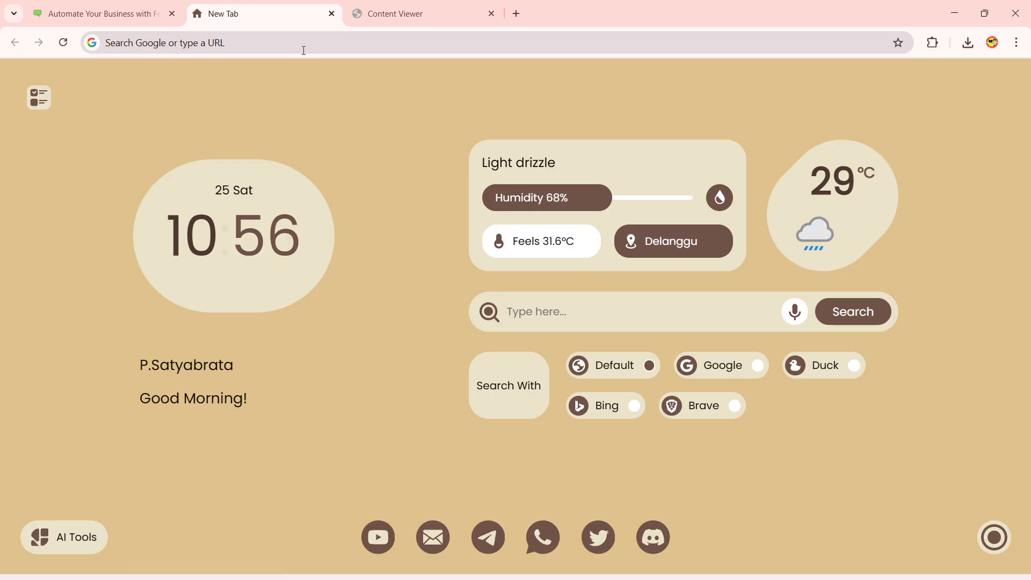
{"action": "left_click", "coordinate": [528, 42]}
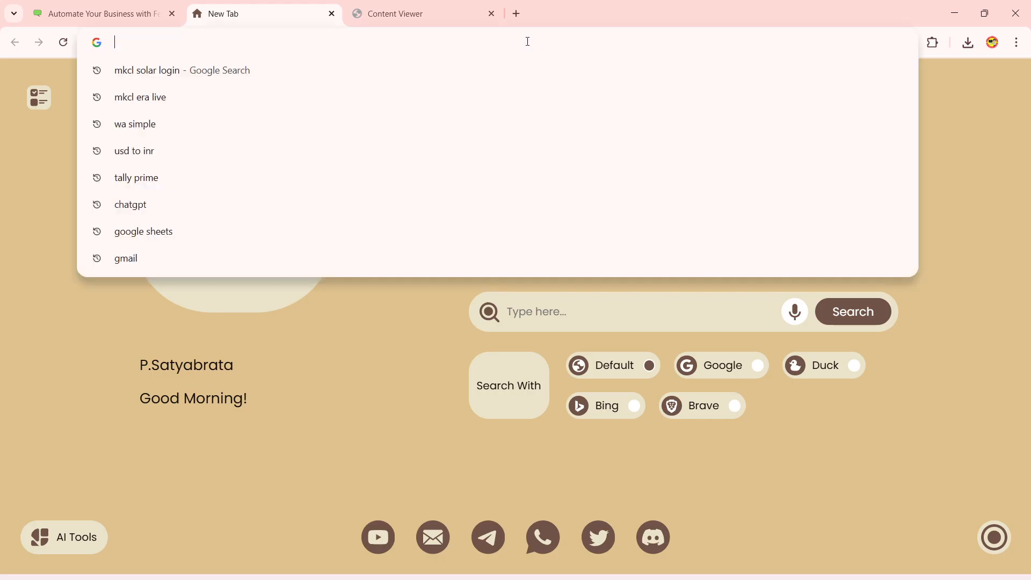
{"action": "type", "text": "tally p"}
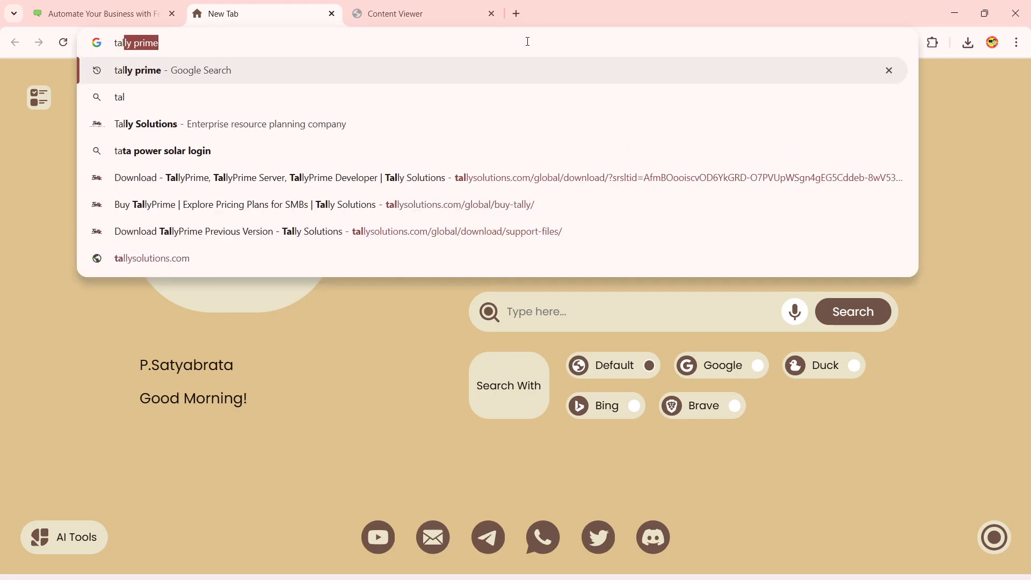
{"action": "type", "text": "rime"}
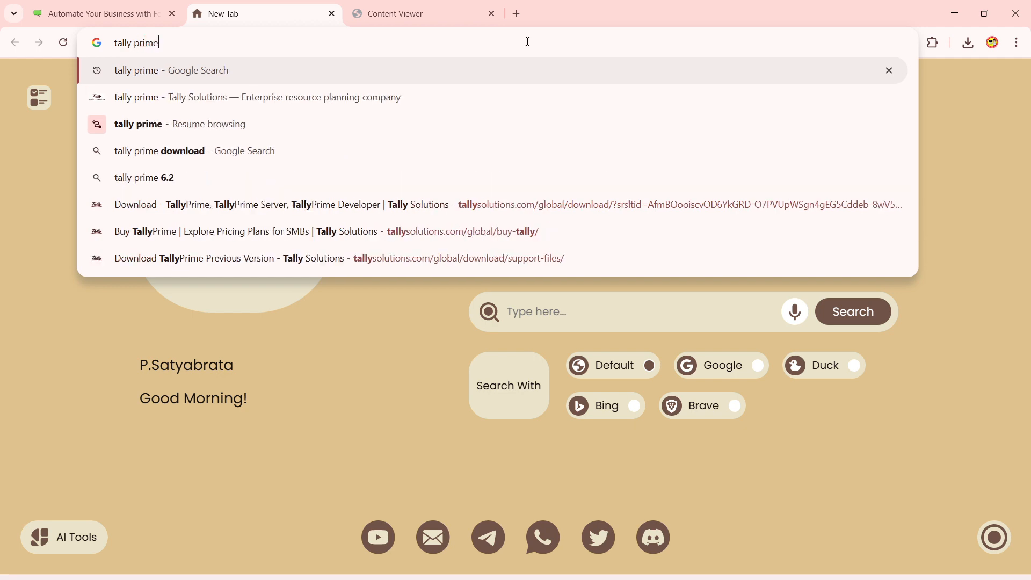
{"action": "key", "text": "Return"}
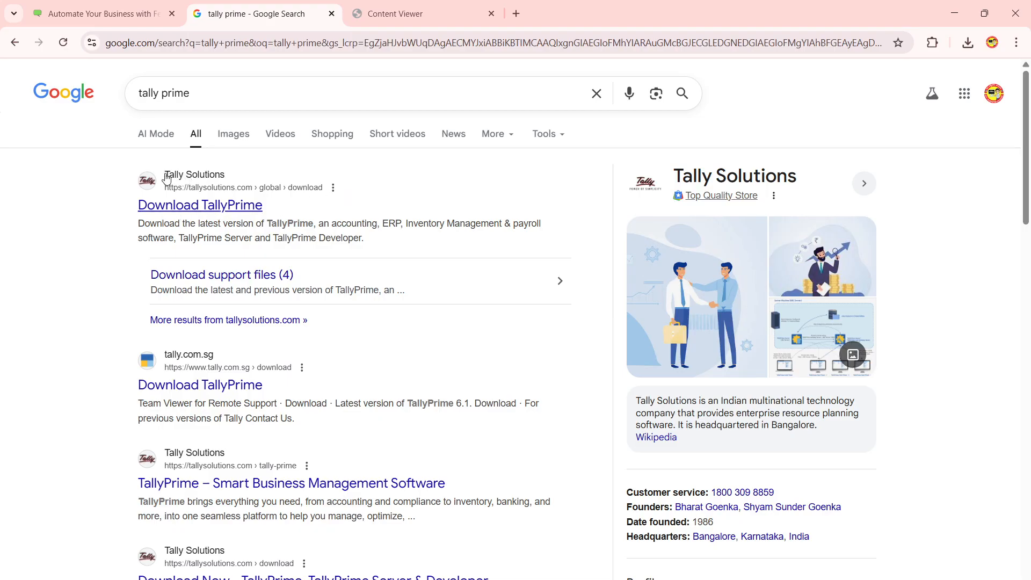
{"action": "left_click", "coordinate": [202, 212]}
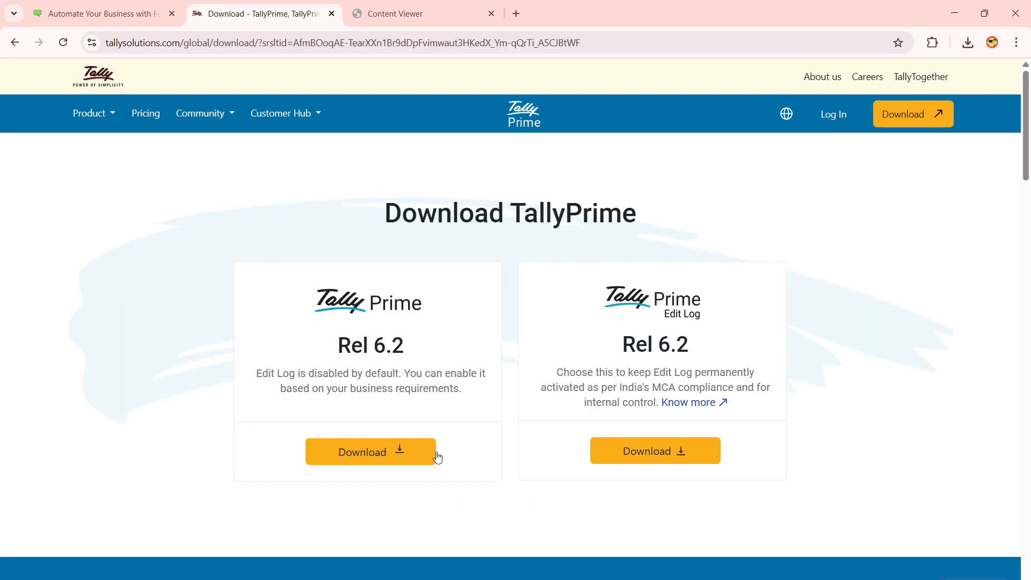
Start downloading the standard TallyPrime Rel 6.2 installer and pause the download
{"action": "left_click", "coordinate": [386, 455]}
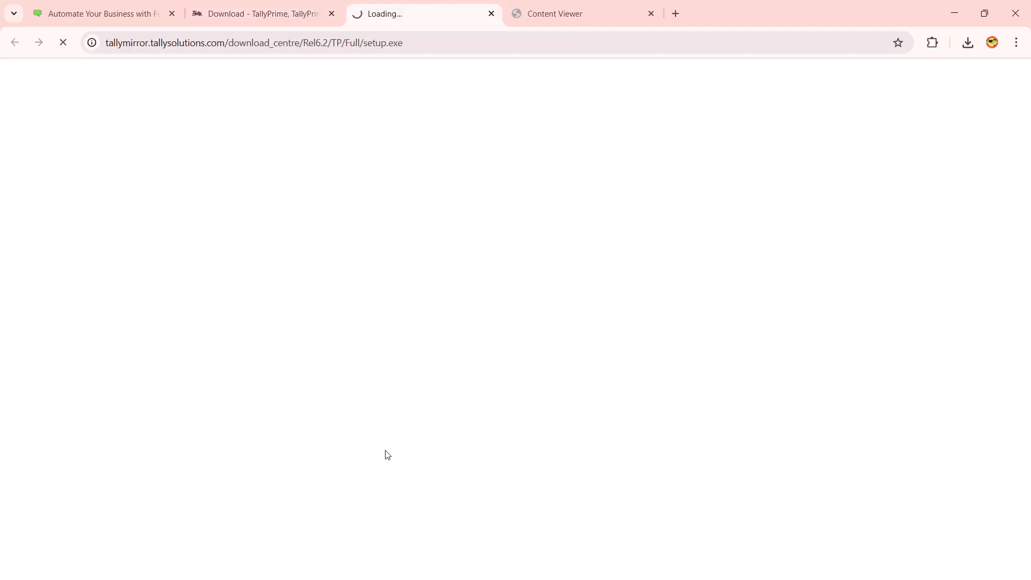
{"action": "left_click", "coordinate": [968, 43]}
{"action": "left_click", "coordinate": [933, 101]}
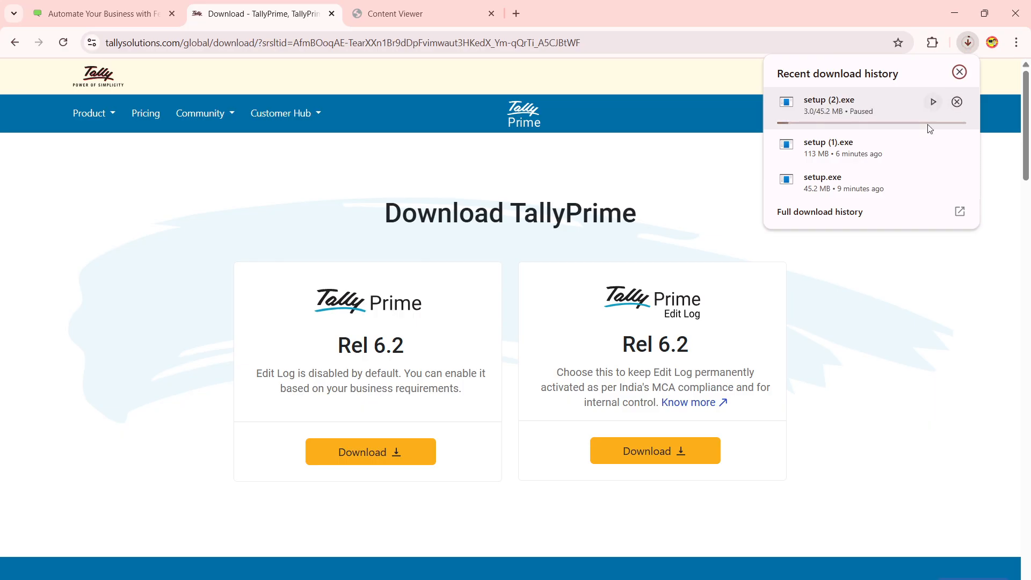
{"action": "left_click", "coordinate": [917, 299]}
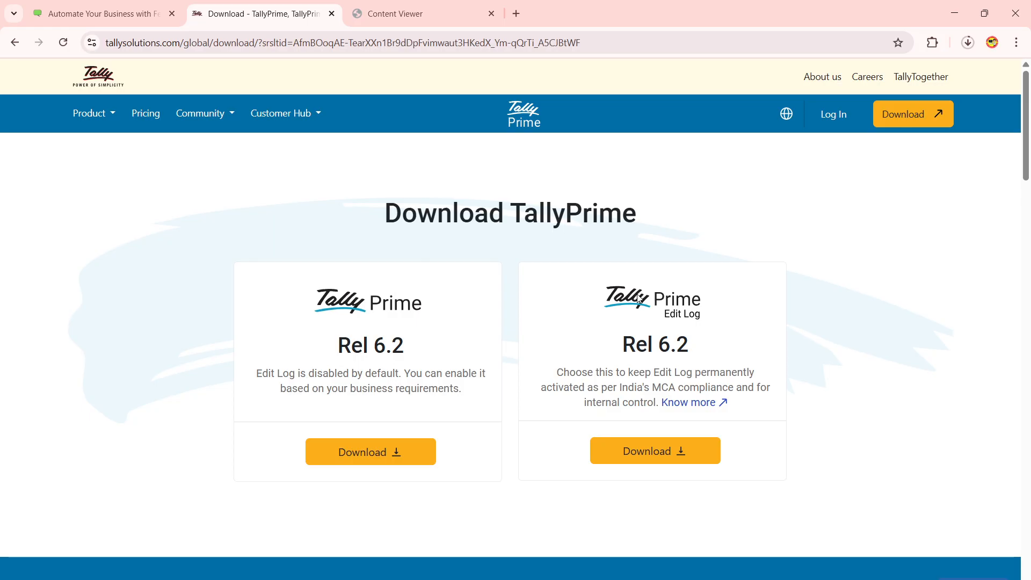
Find the older versions and support files section of the TallyPrime download page and open its download page
{"action": "scroll", "coordinate": [678, 307], "scroll_direction": "down", "scroll_amount": 10}
{"action": "scroll", "coordinate": [678, 306], "scroll_direction": "down", "scroll_amount": 6}
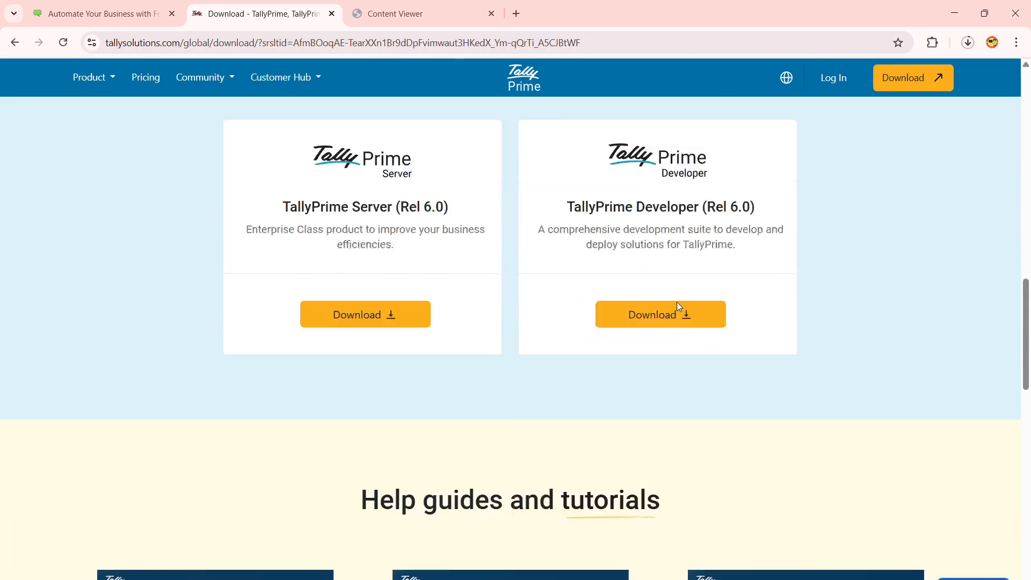
{"action": "scroll", "coordinate": [649, 306], "scroll_direction": "up", "scroll_amount": 1}
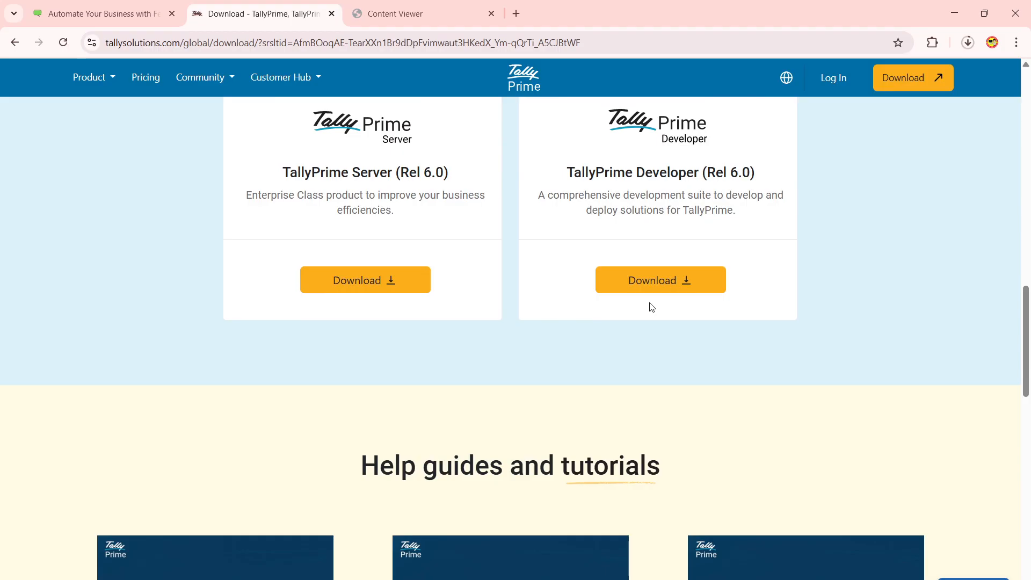
{"action": "scroll", "coordinate": [652, 307], "scroll_direction": "up", "scroll_amount": 3}
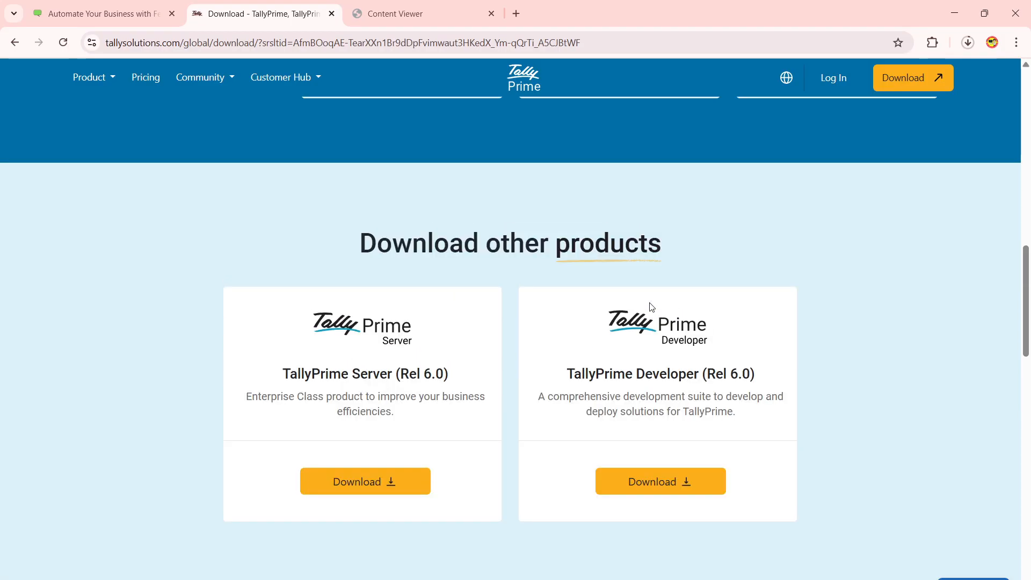
{"action": "scroll", "coordinate": [651, 253], "scroll_direction": "down", "scroll_amount": 12}
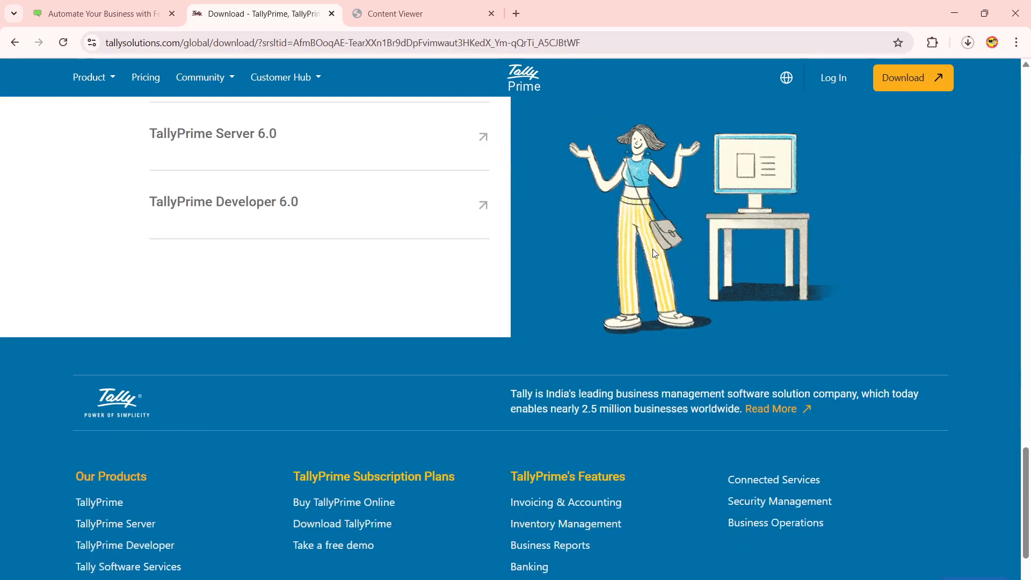
{"action": "scroll", "coordinate": [717, 279], "scroll_direction": "up", "scroll_amount": 2}
{"action": "left_click_drag", "start_coordinate": [591, 208], "coordinate": [798, 232]}
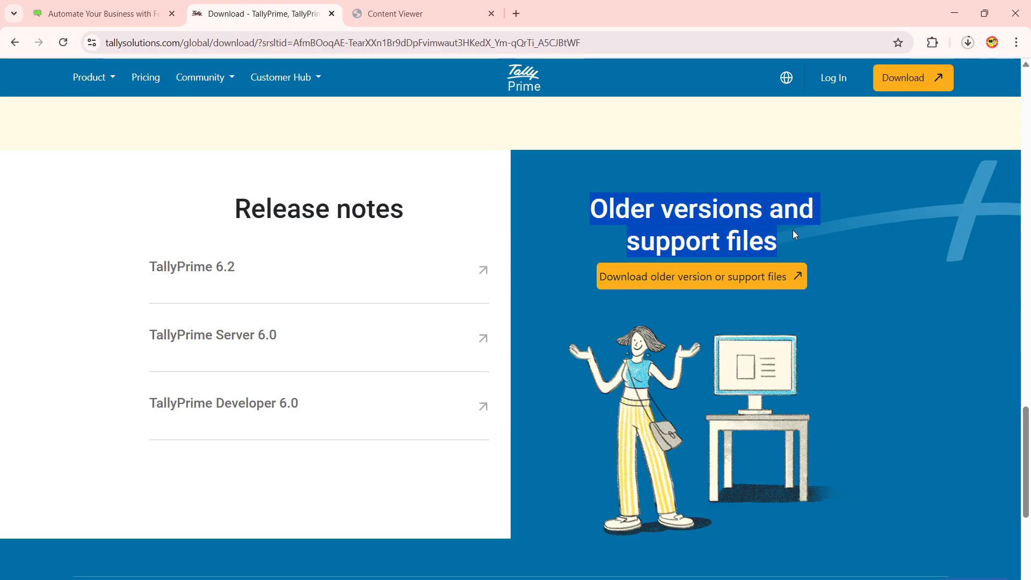
{"action": "left_click", "coordinate": [710, 290]}
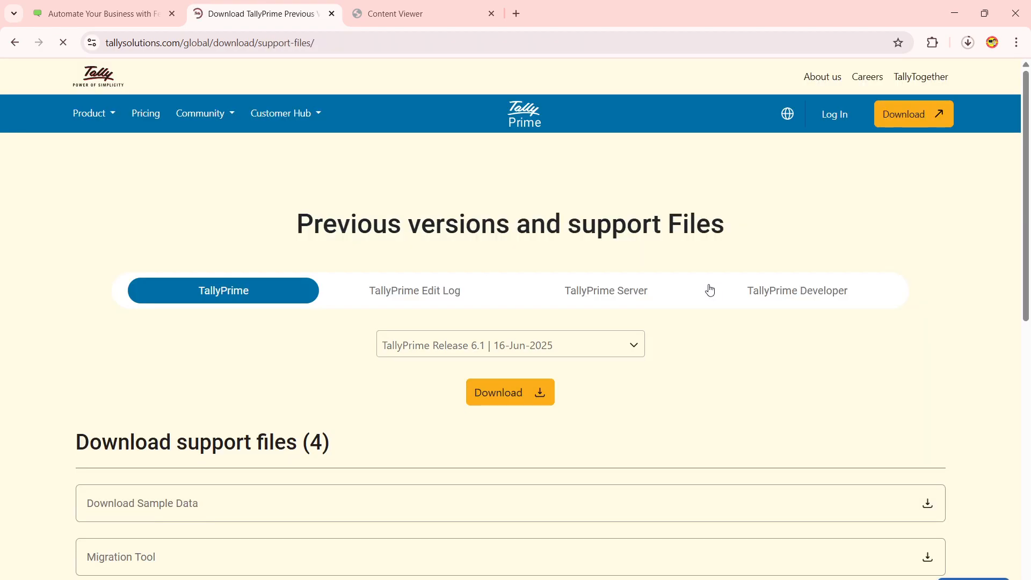
Review the previous versions and support files page and expand the list of TallyPrime releases
{"action": "scroll", "coordinate": [664, 276], "scroll_direction": "down", "scroll_amount": 3}
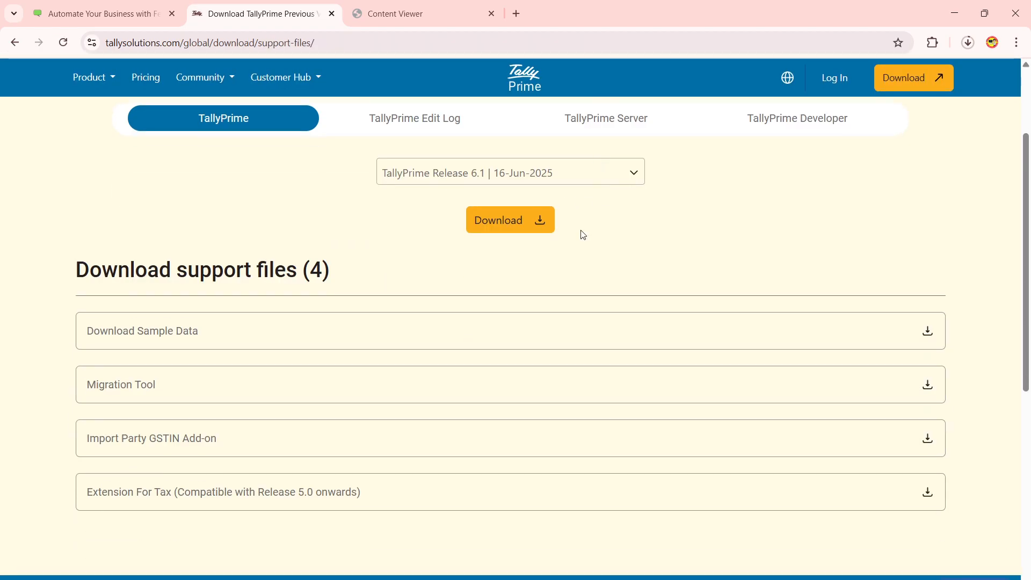
{"action": "scroll", "coordinate": [372, 226], "scroll_direction": "up", "scroll_amount": 3}
{"action": "left_click_drag", "start_coordinate": [298, 231], "coordinate": [728, 242]}
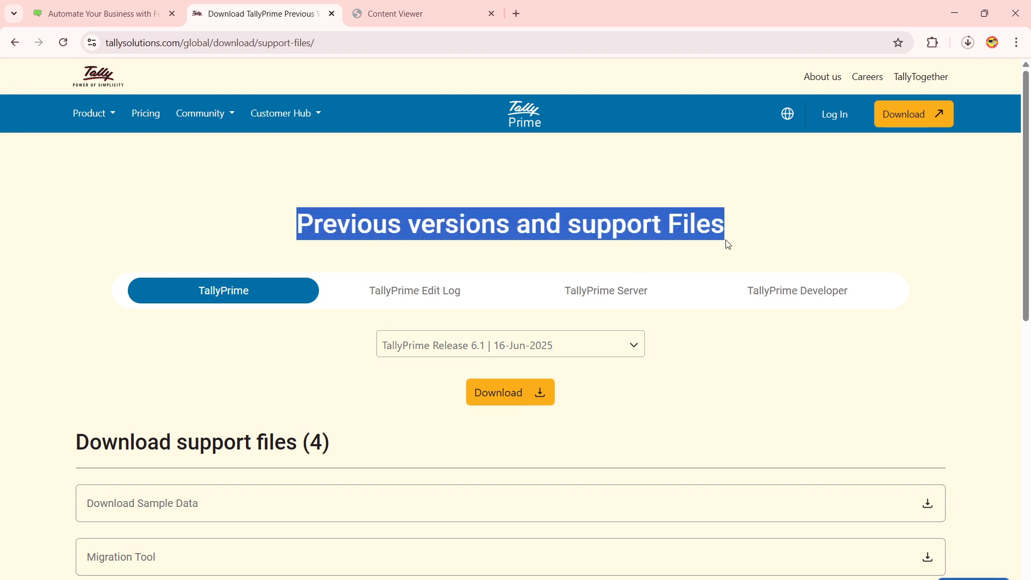
{"action": "left_click", "coordinate": [635, 350]}
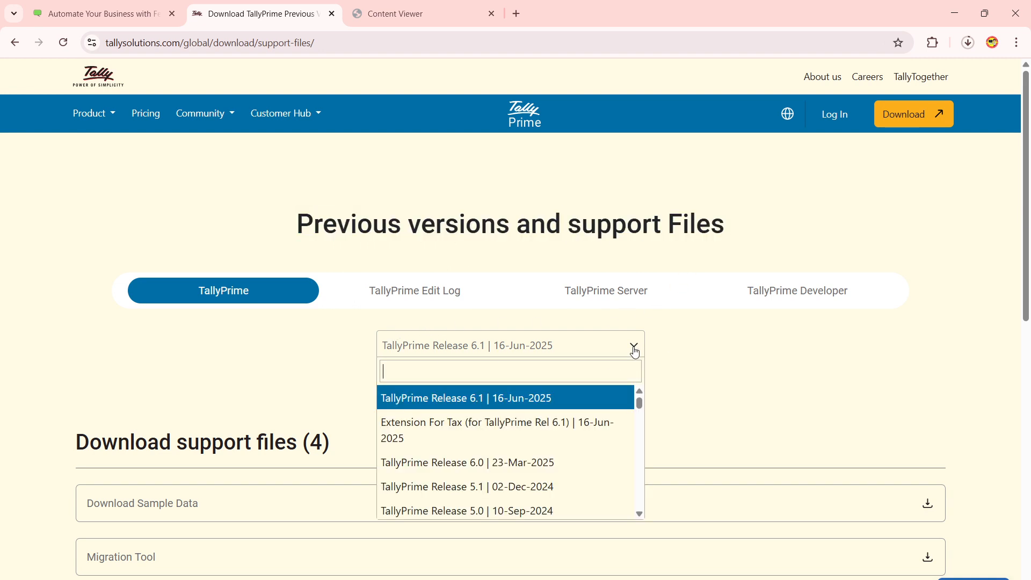
{"action": "type", "text": "t"}
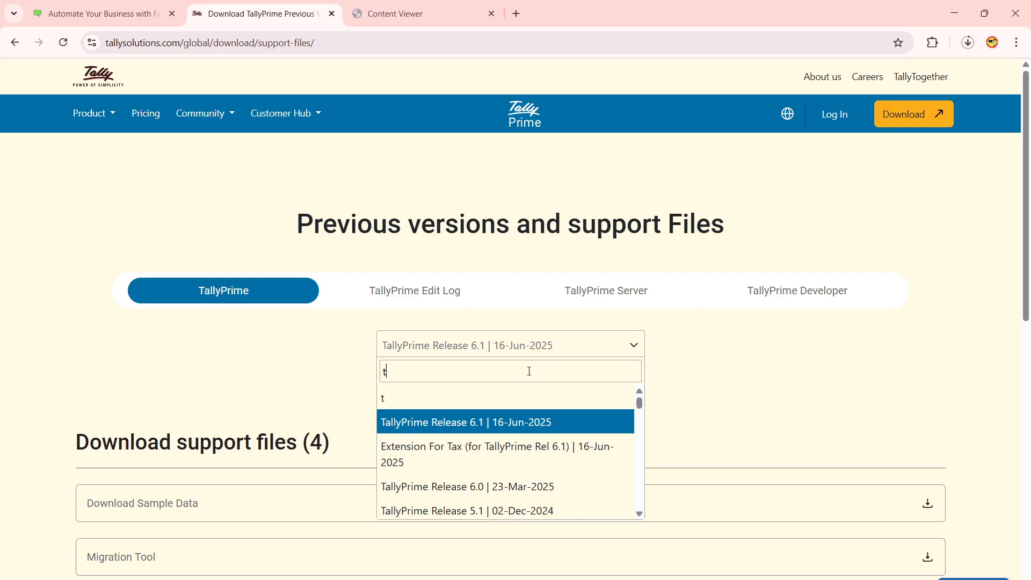
{"action": "type", "text": "ally er"}
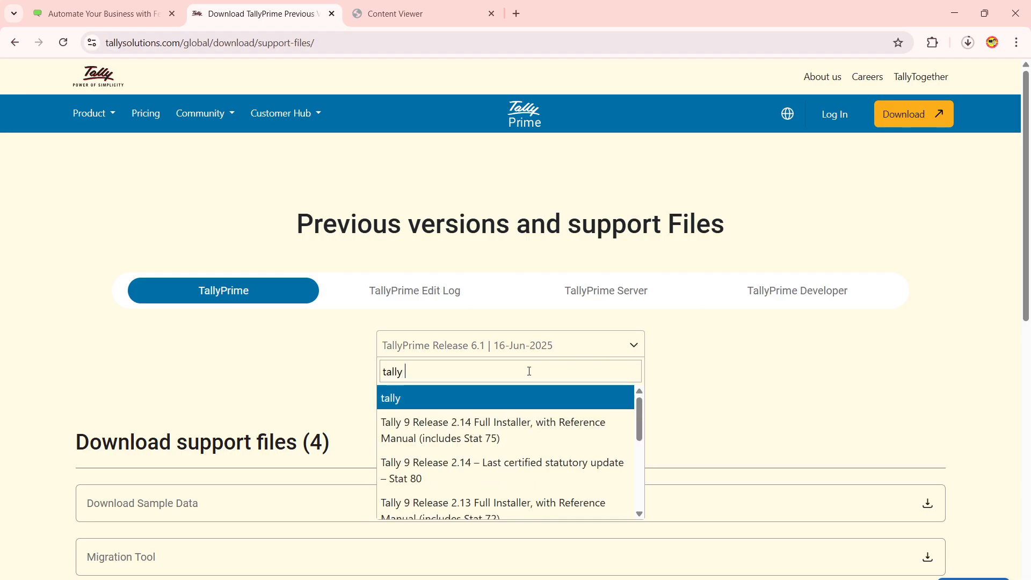
{"action": "key", "text": "BackSpace"}
{"action": "key", "text": "BackSpace"}
{"action": "key", "text": "BackSpace"}
{"action": "key", "text": "BackSpace"}
{"action": "key", "text": "BackSpace"}
{"action": "key", "text": "BackSpace"}
{"action": "key", "text": "BackSpace"}
{"action": "key", "text": "BackSpace"}
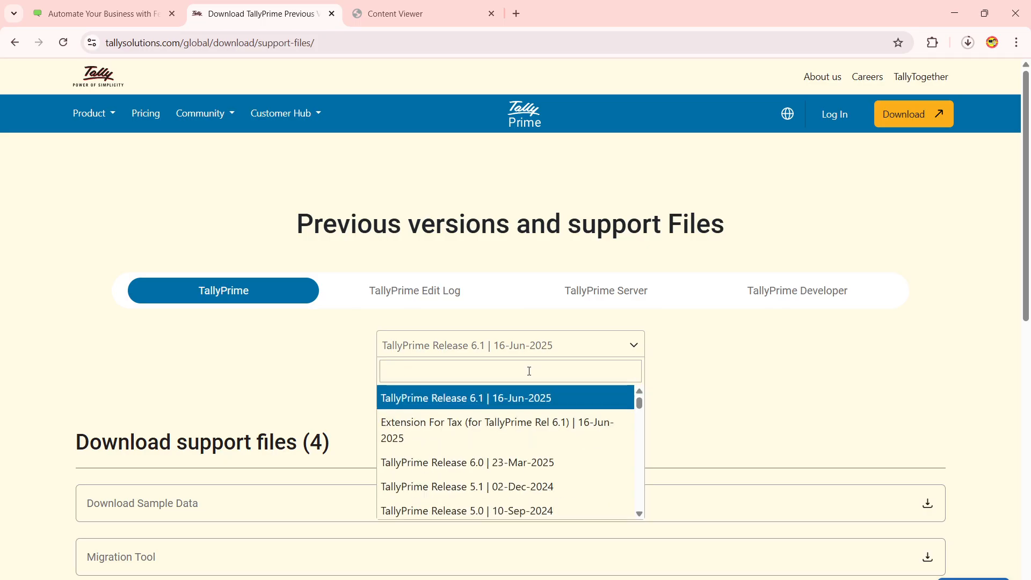
Filter the release list by "Tally.ERP" and look through the matching Tally.ERP 9 releases
{"action": "type", "text": "Tally E"}
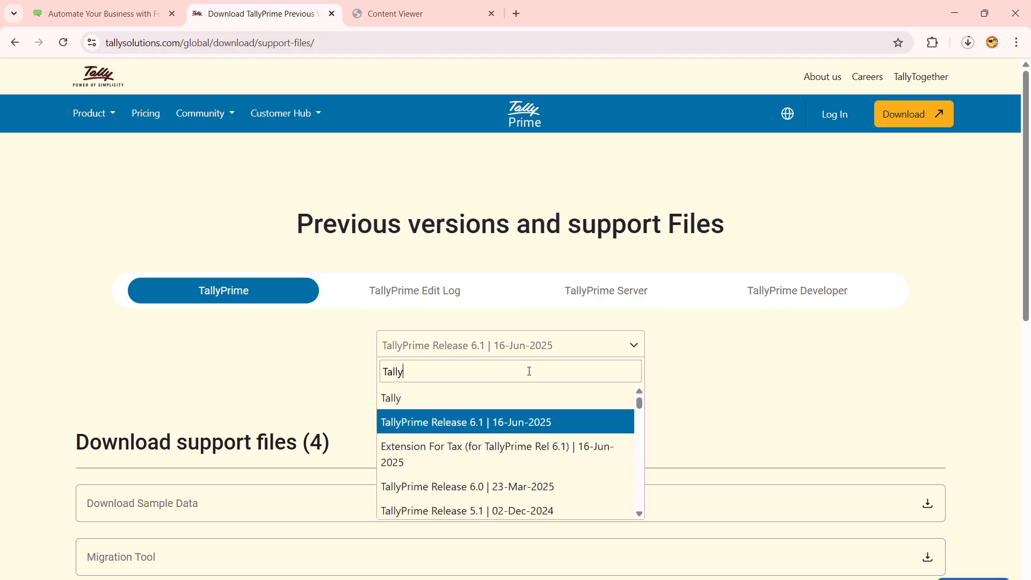
{"action": "key", "text": "BackSpace"}
{"action": "key", "text": "BackSpace"}
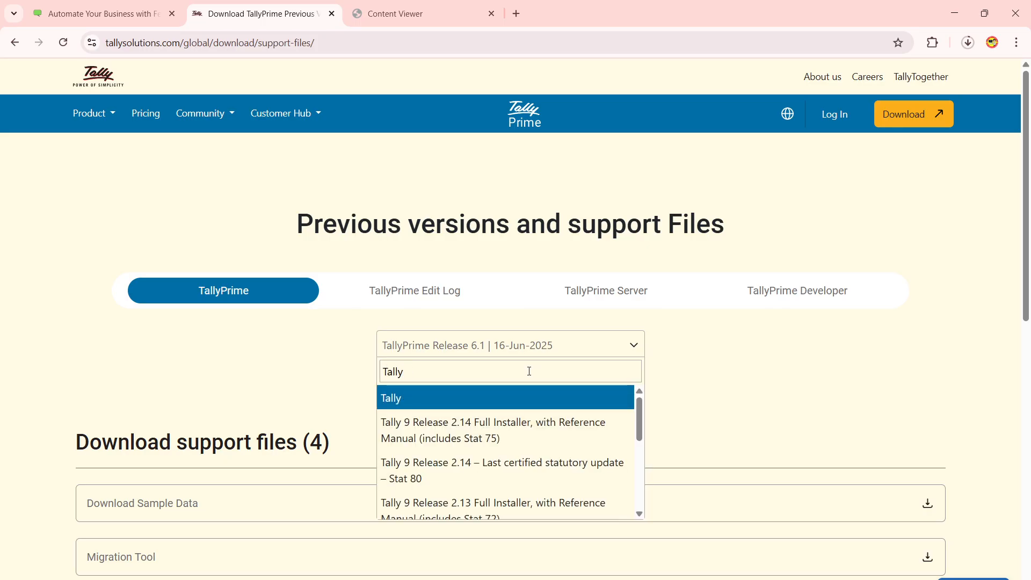
{"action": "type", "text": "Er"}
{"action": "key", "text": "BackSpace"}
{"action": "key", "text": "BackSpace"}
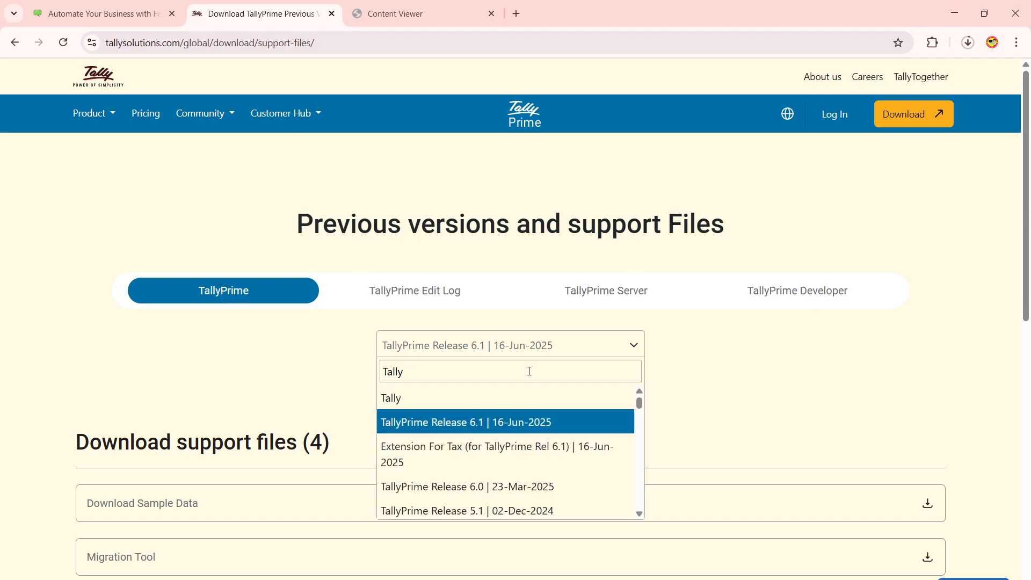
{"action": "scroll", "coordinate": [482, 425], "scroll_direction": "down", "scroll_amount": 8}
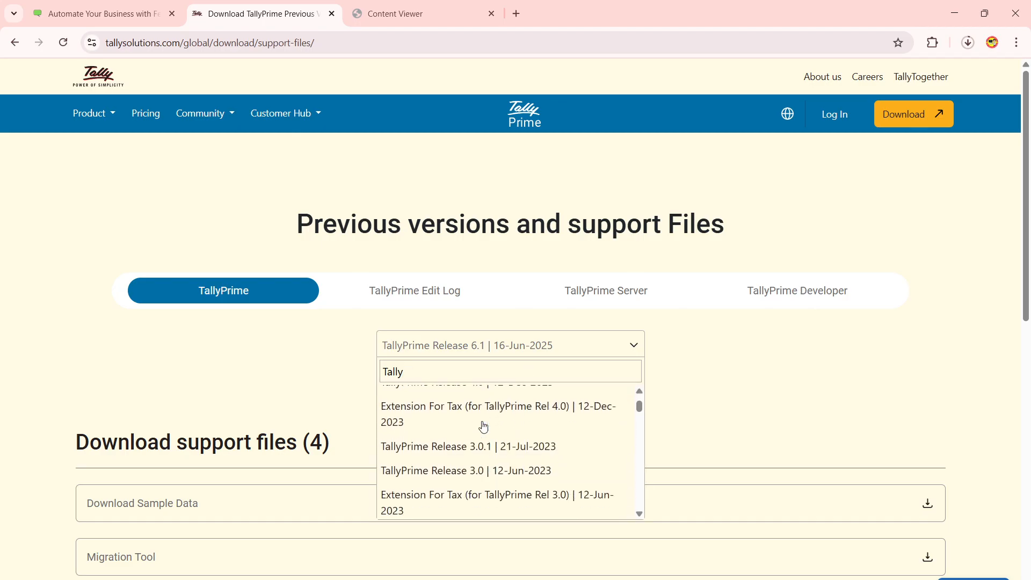
{"action": "scroll", "coordinate": [484, 427], "scroll_direction": "down", "scroll_amount": 2}
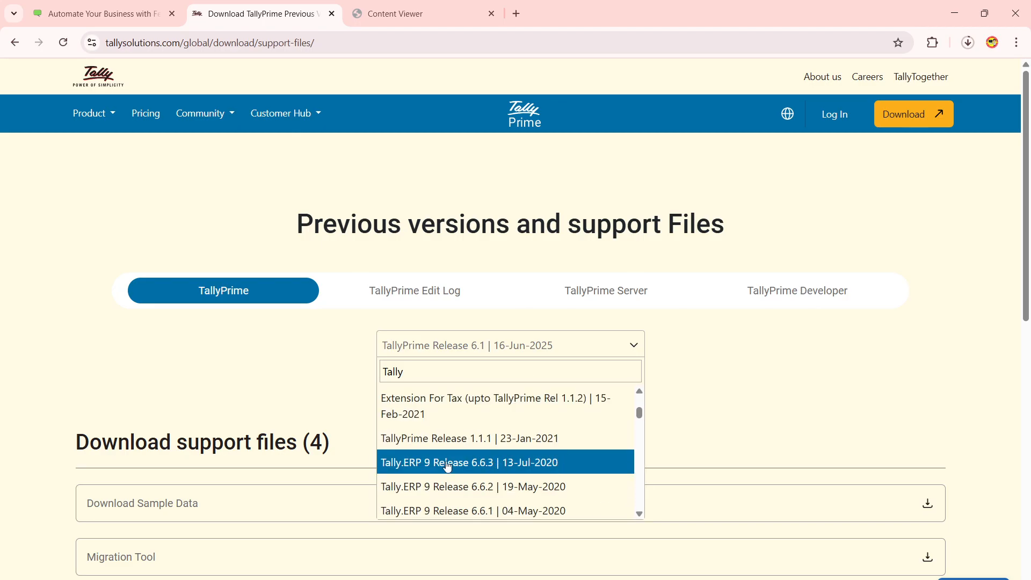
{"action": "type", "text": "."}
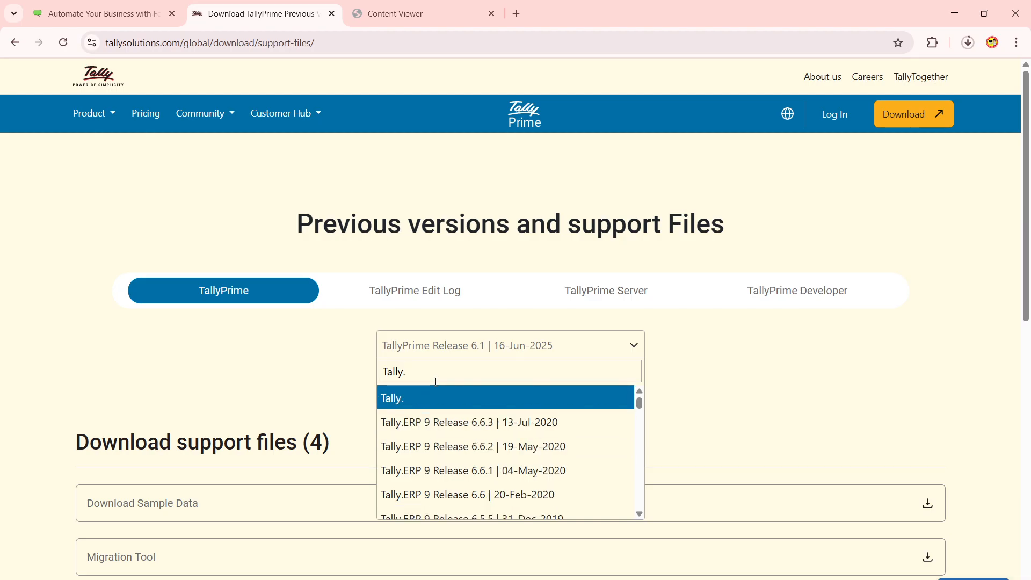
{"action": "type", "text": "ERP"}
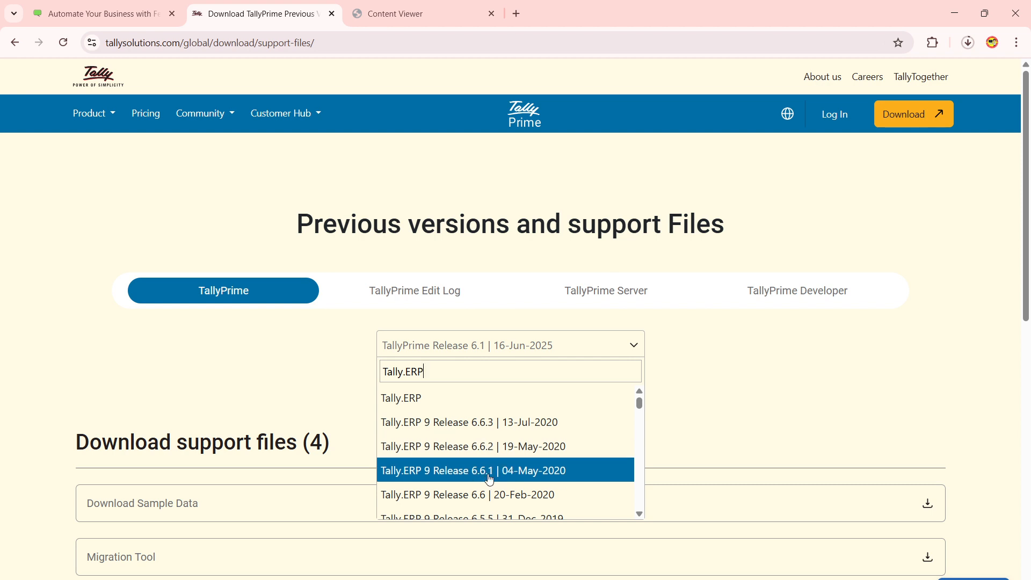
{"action": "left_click", "coordinate": [640, 514]}
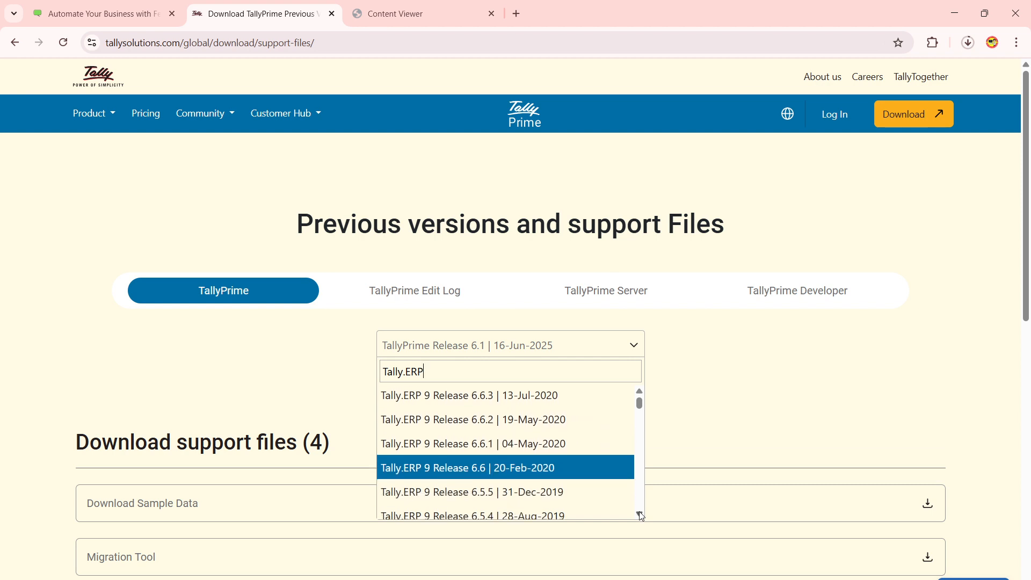
{"action": "left_click", "coordinate": [641, 515]}
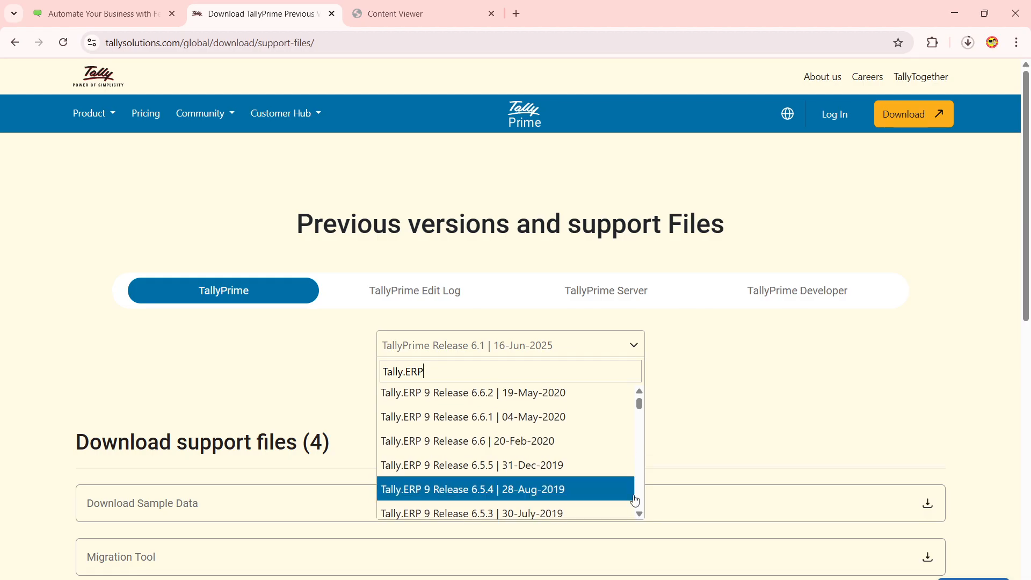
{"action": "left_click", "coordinate": [640, 396]}
{"action": "left_click", "coordinate": [640, 395]}
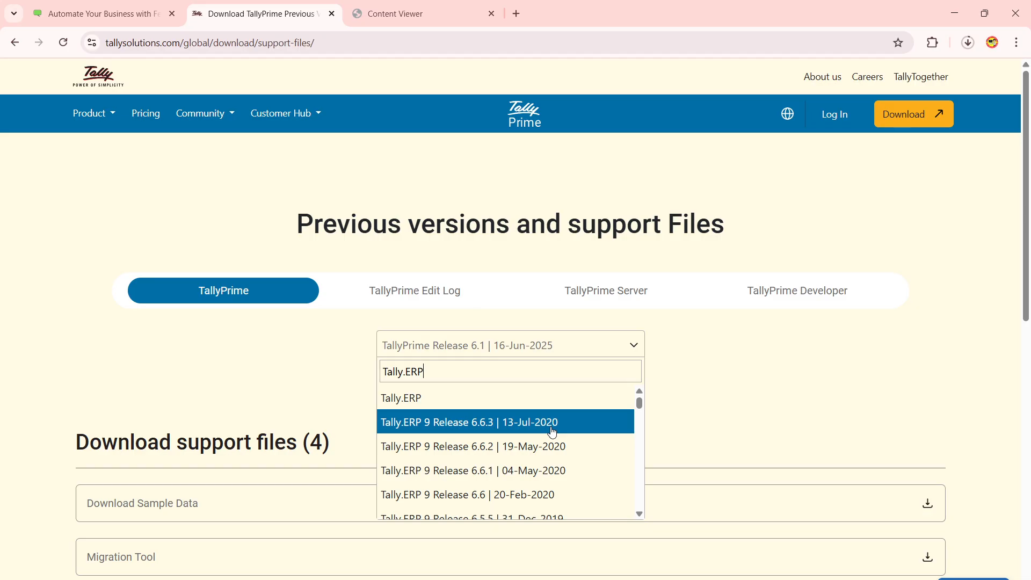
Select Tally.ERP 9 Release 6.6.3 dated 13-Jul-2020, start downloading it and pause the download
{"action": "left_click", "coordinate": [495, 429]}
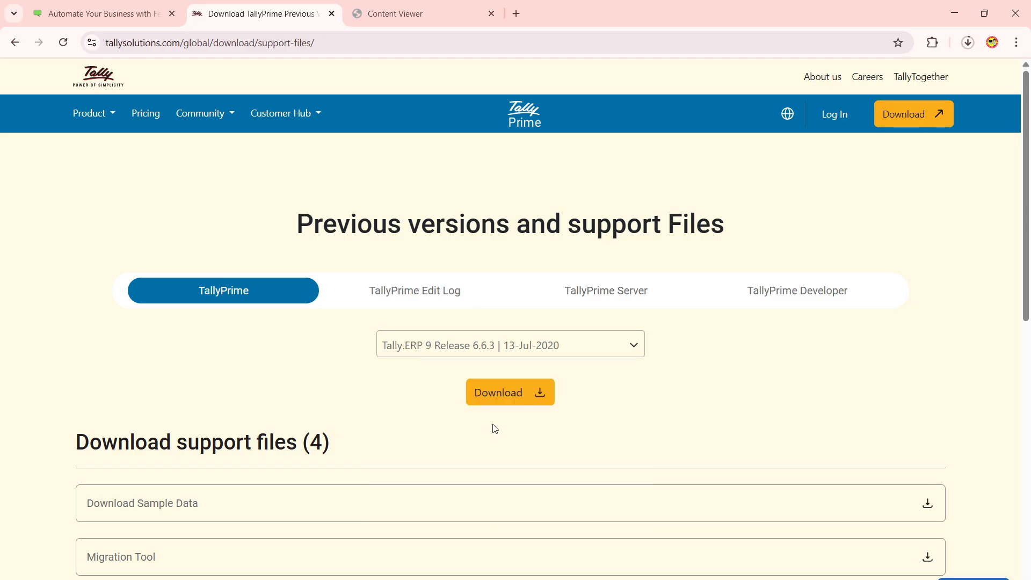
{"action": "left_click", "coordinate": [524, 395]}
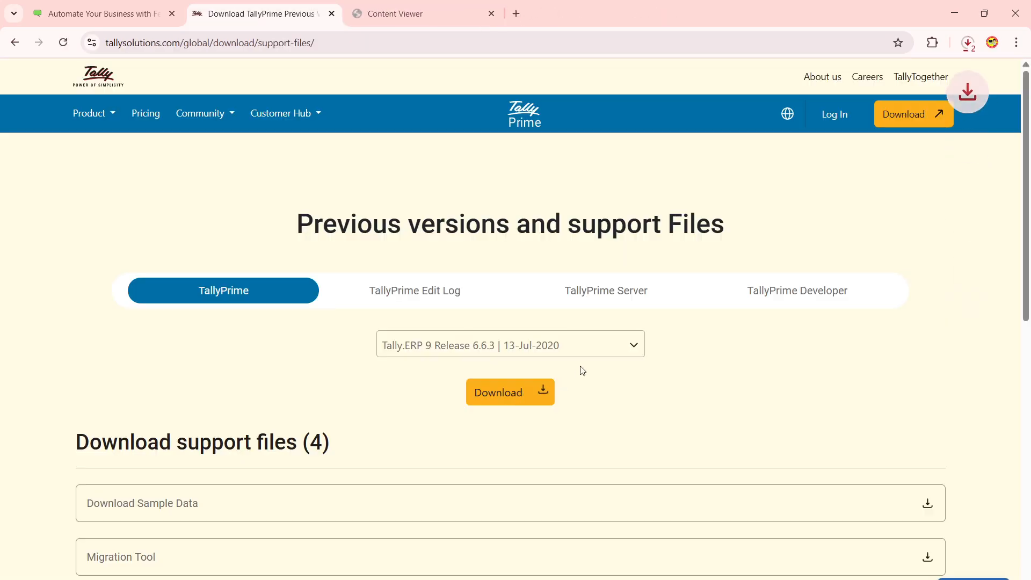
{"action": "left_click", "coordinate": [969, 43]}
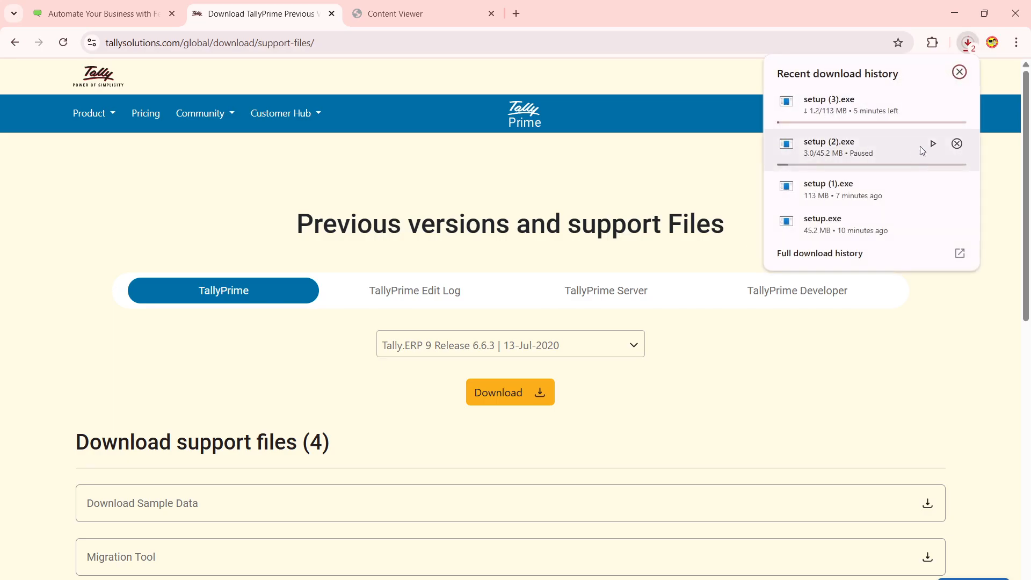
{"action": "left_click", "coordinate": [933, 101]}
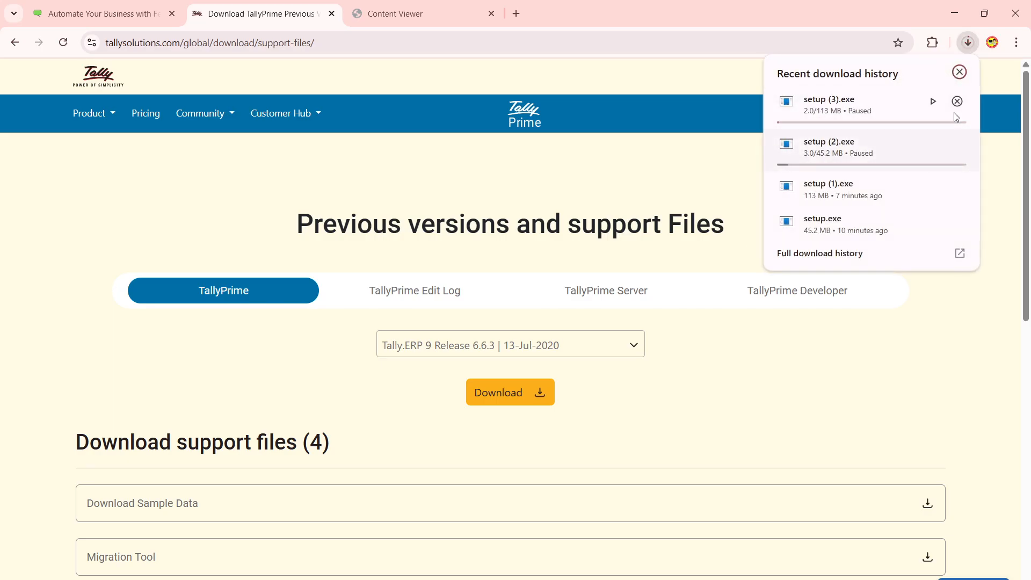
Cancel the paused downloads setup (3).exe and setup (2).exe
{"action": "left_click", "coordinate": [959, 101]}
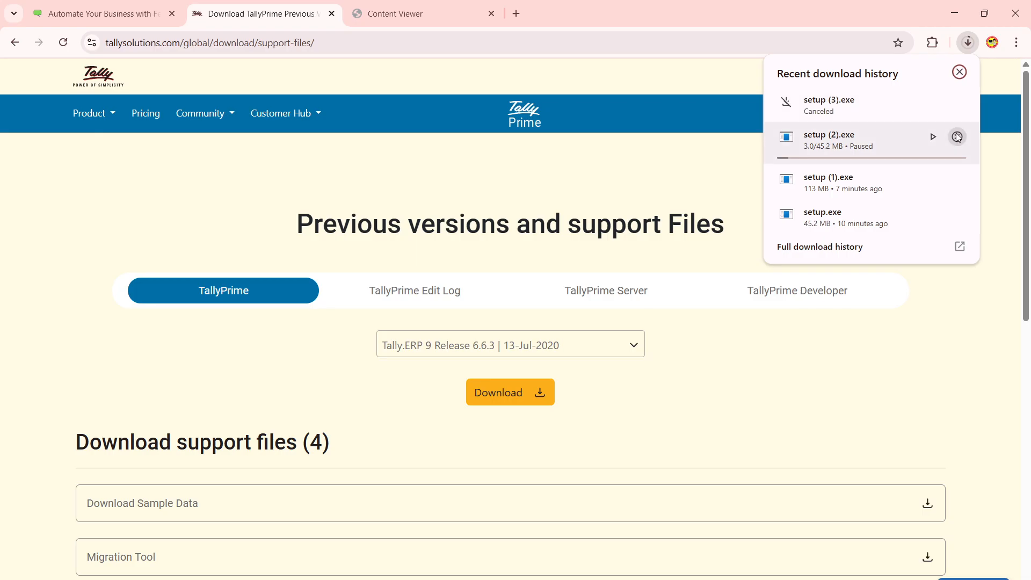
{"action": "left_click", "coordinate": [958, 137]}
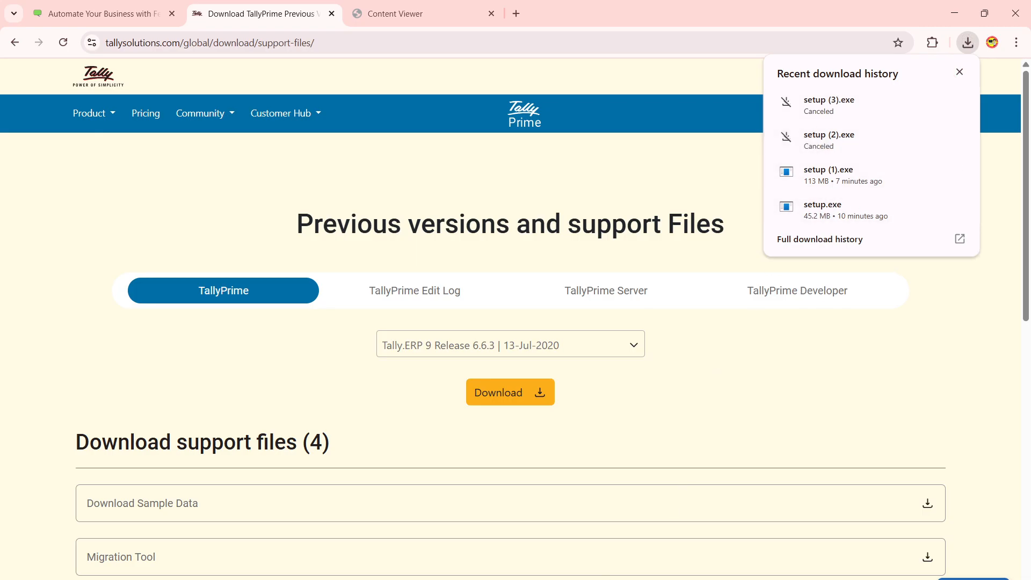
Switch to the Downloads folder in File Explorer and run the TallyPrime installer "setup" as administrator
{"action": "left_click", "coordinate": [532, 579]}
{"action": "left_click", "coordinate": [583, 556]}
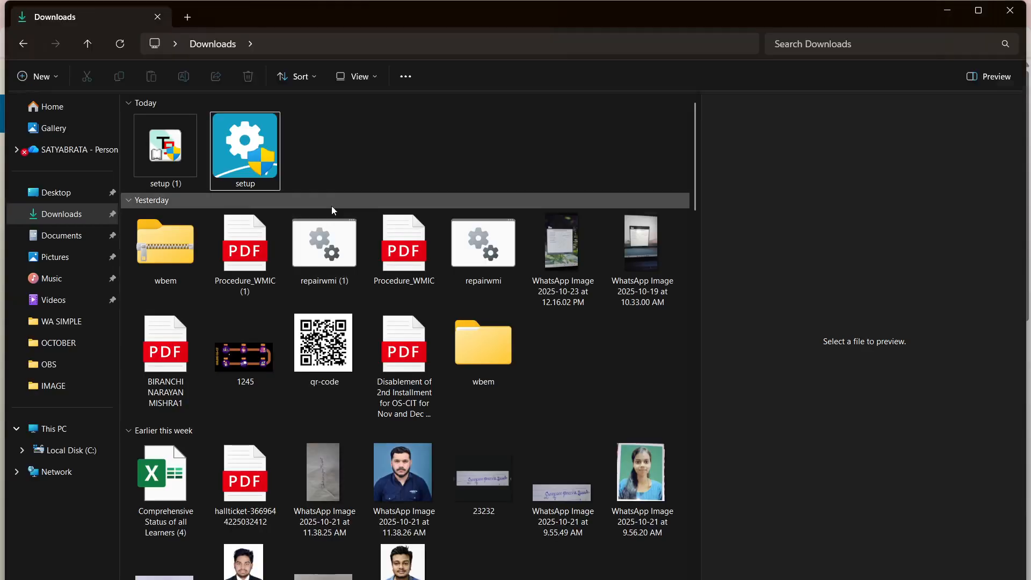
{"action": "left_click", "coordinate": [267, 157]}
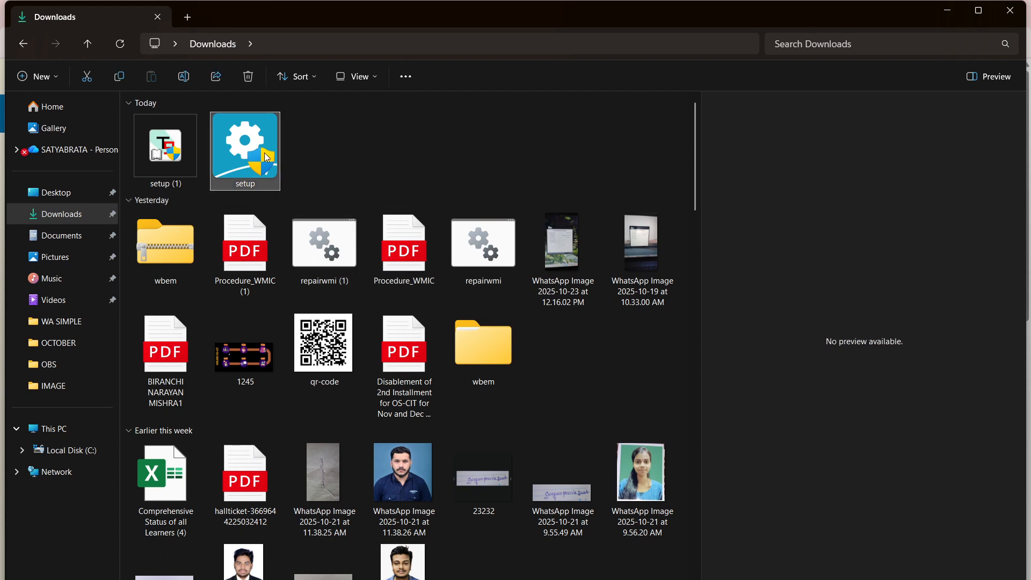
{"action": "left_click", "coordinate": [169, 169]}
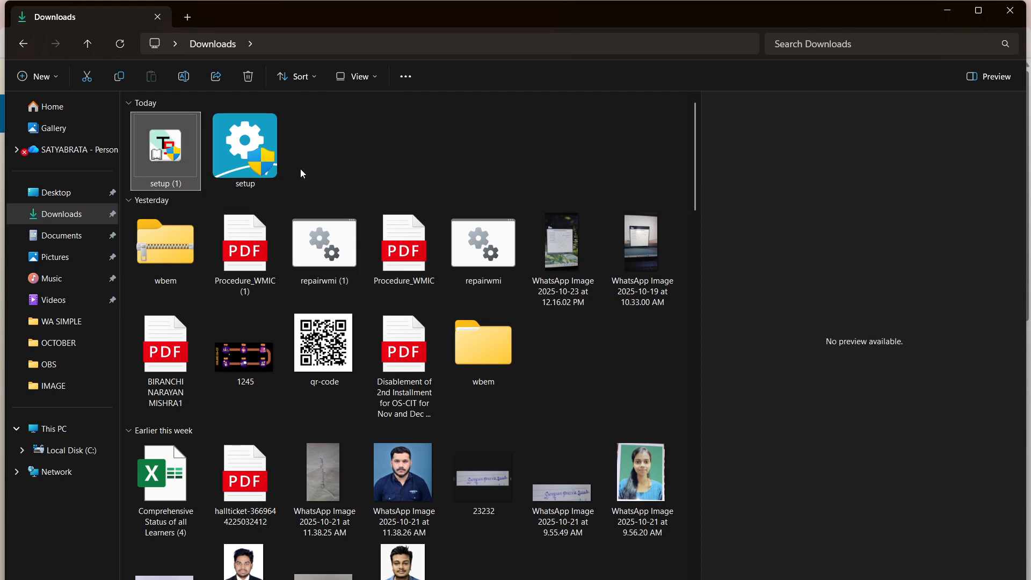
{"action": "left_click", "coordinate": [246, 152]}
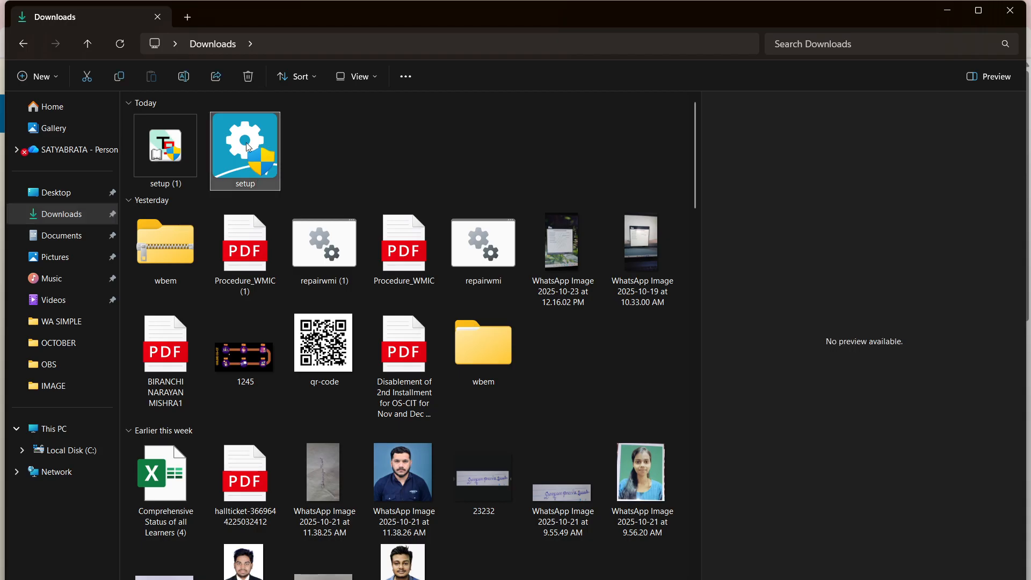
{"action": "right_click", "coordinate": [247, 147]}
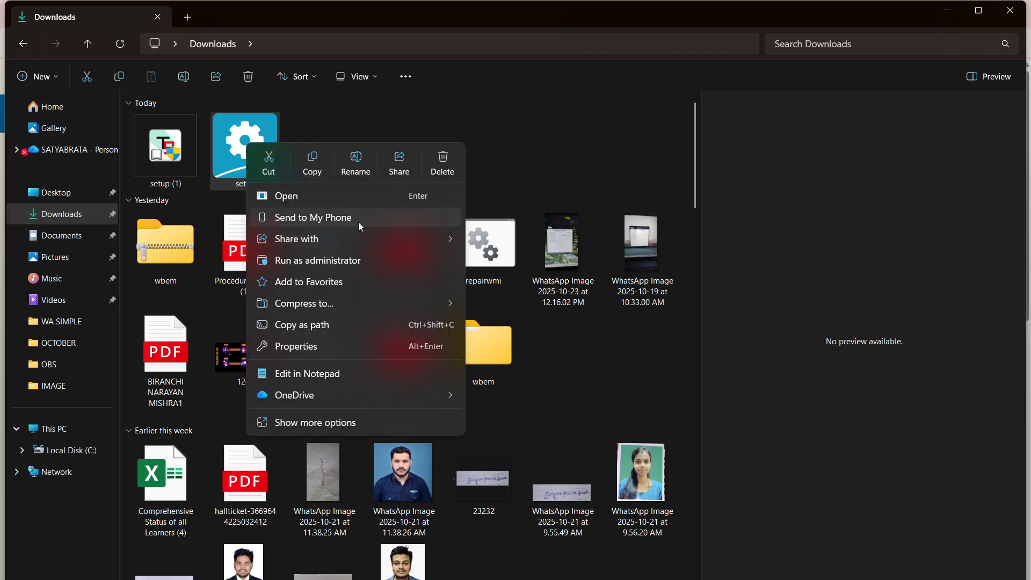
{"action": "left_click", "coordinate": [394, 267]}
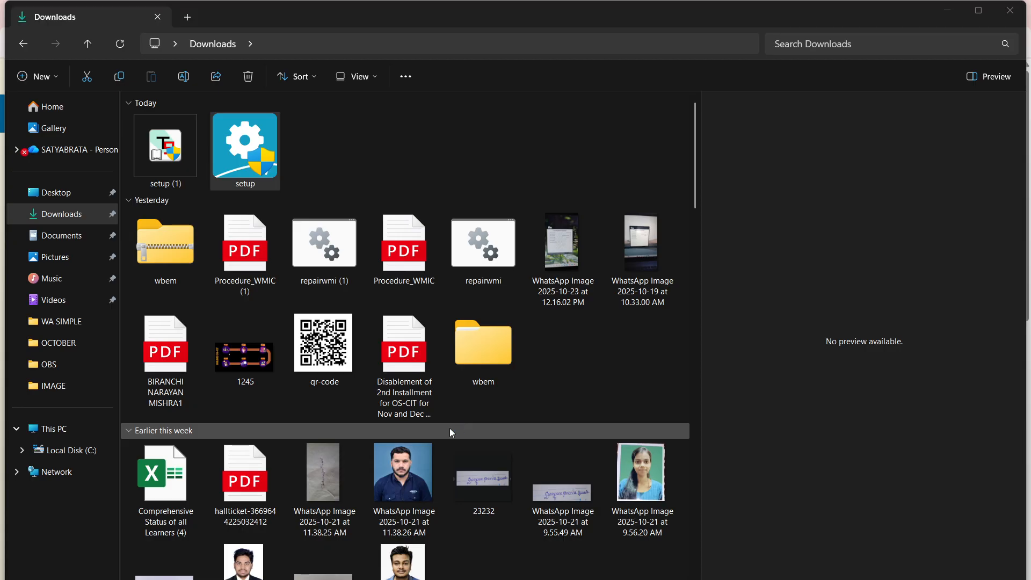
Install TallyPrime Release 6.2 in C:\Program Files\TallyPrime and start the program
{"action": "left_click", "coordinate": [952, 17]}
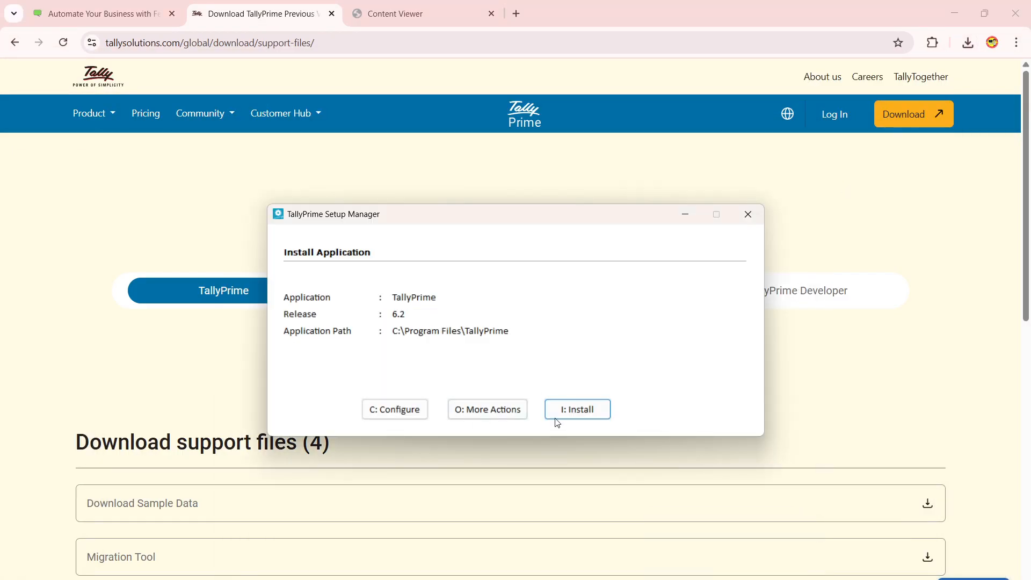
{"action": "left_click", "coordinate": [585, 416]}
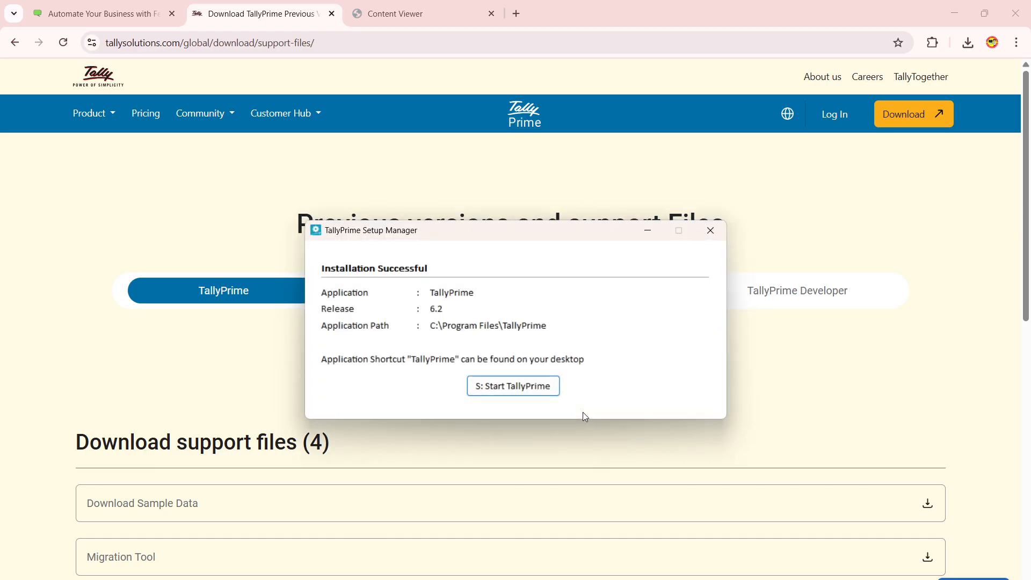
{"action": "left_click", "coordinate": [525, 390]}
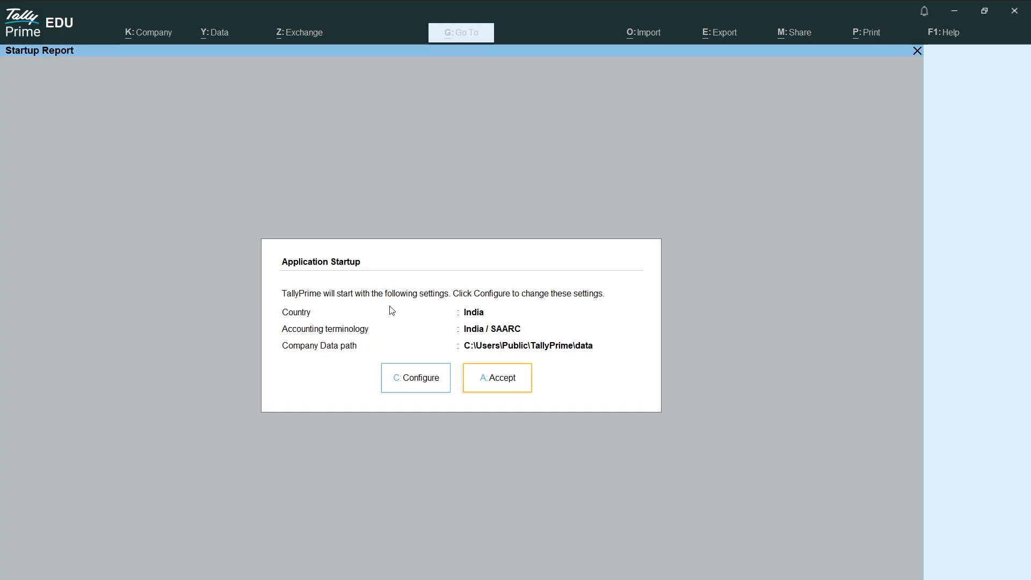
Accept the India startup settings with the default company data path and continue in the free Educational mode
{"action": "left_click", "coordinate": [497, 379]}
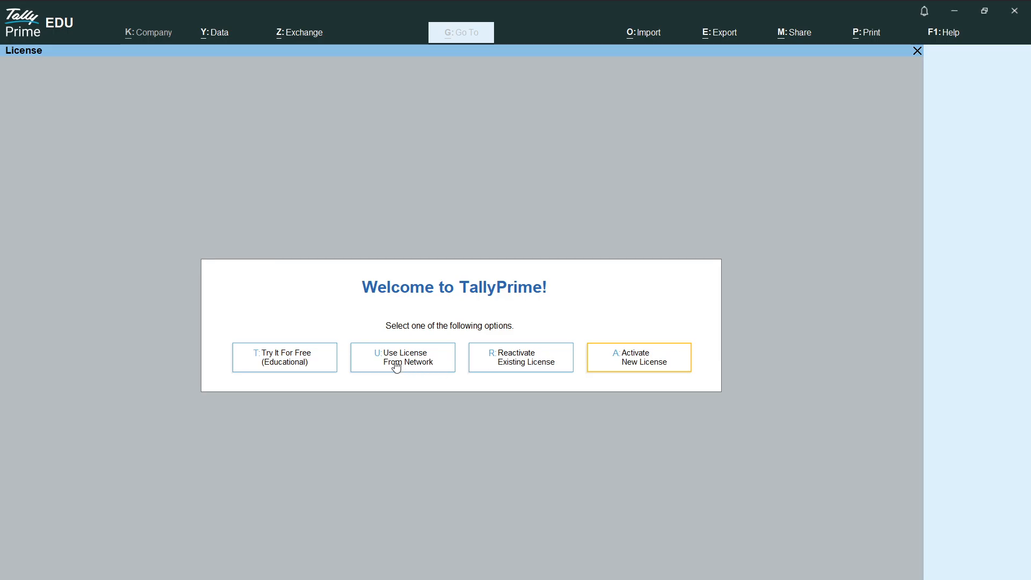
{"action": "left_click", "coordinate": [278, 365]}
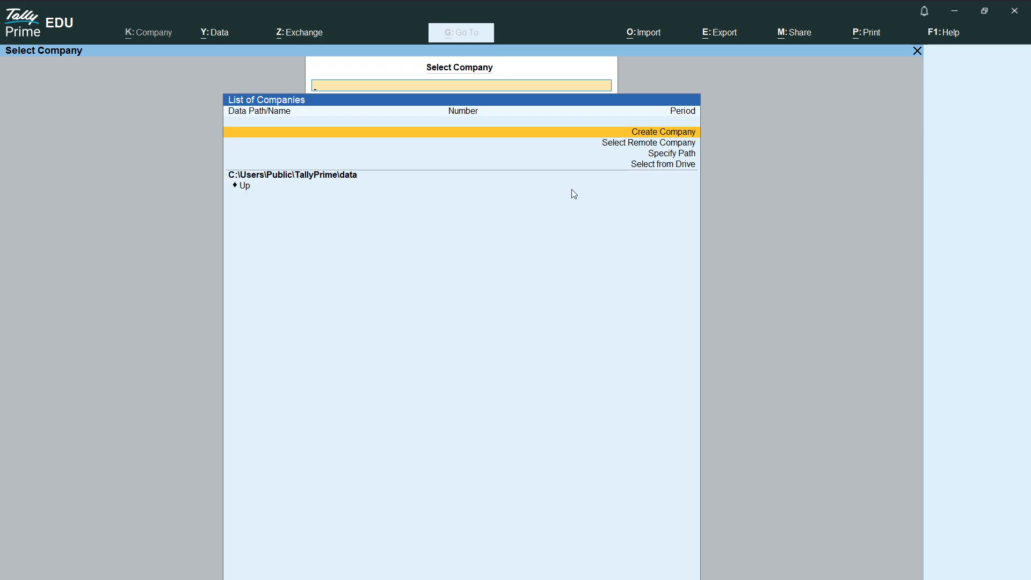
{"action": "left_click", "coordinate": [955, 10]}
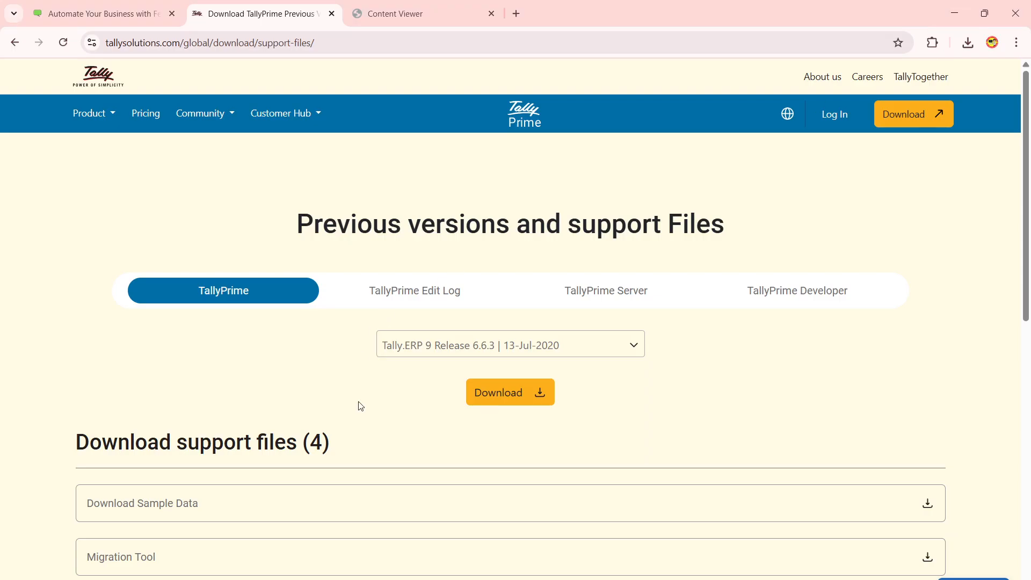
Reopen the Downloads folder, view the Run as administrator option for the "setup (1)" installer without launching it, and close the folder
{"action": "left_click", "coordinate": [518, 579]}
{"action": "left_click", "coordinate": [456, 561]}
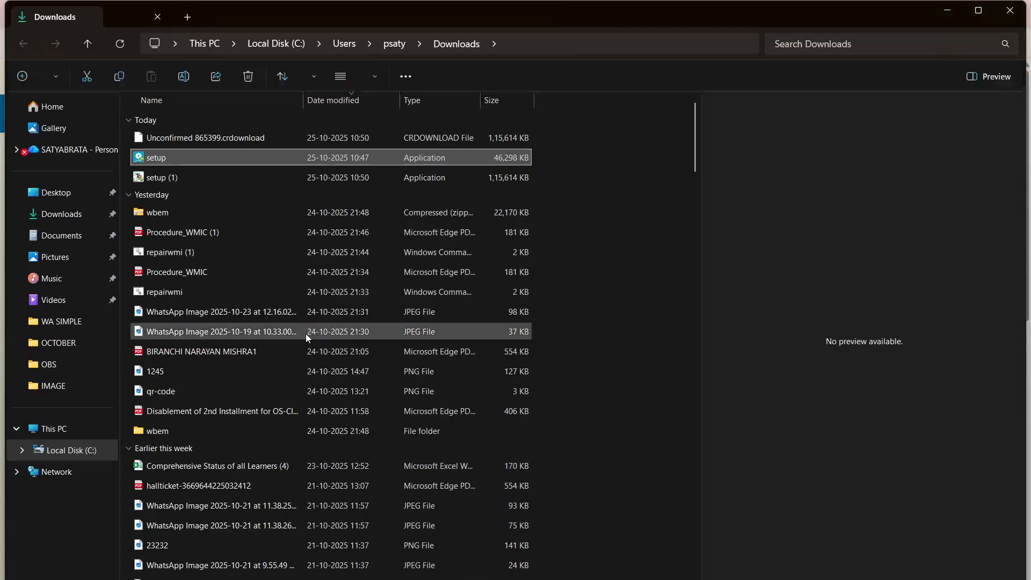
{"action": "left_click", "coordinate": [175, 180]}
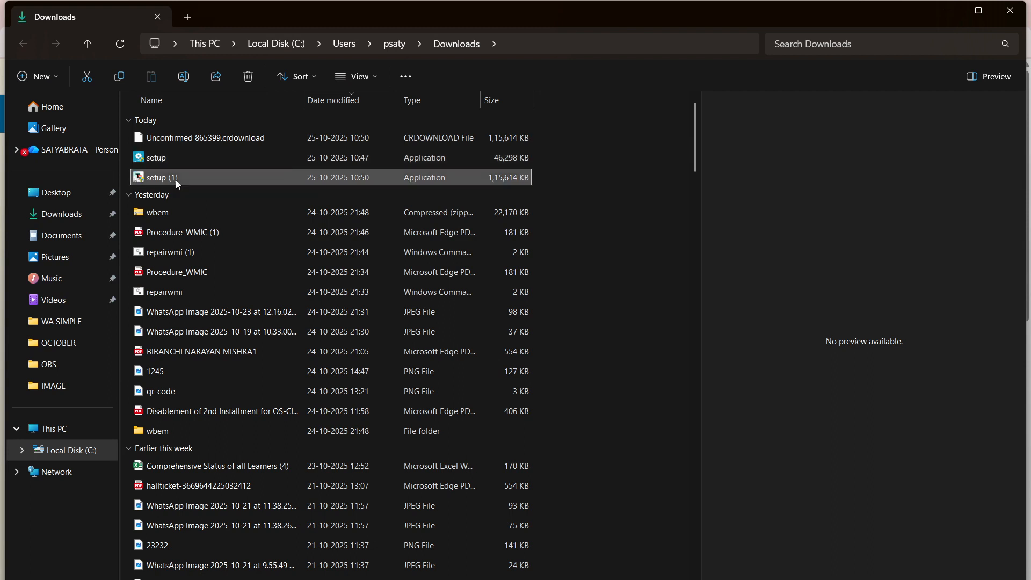
{"action": "right_click", "coordinate": [176, 179]}
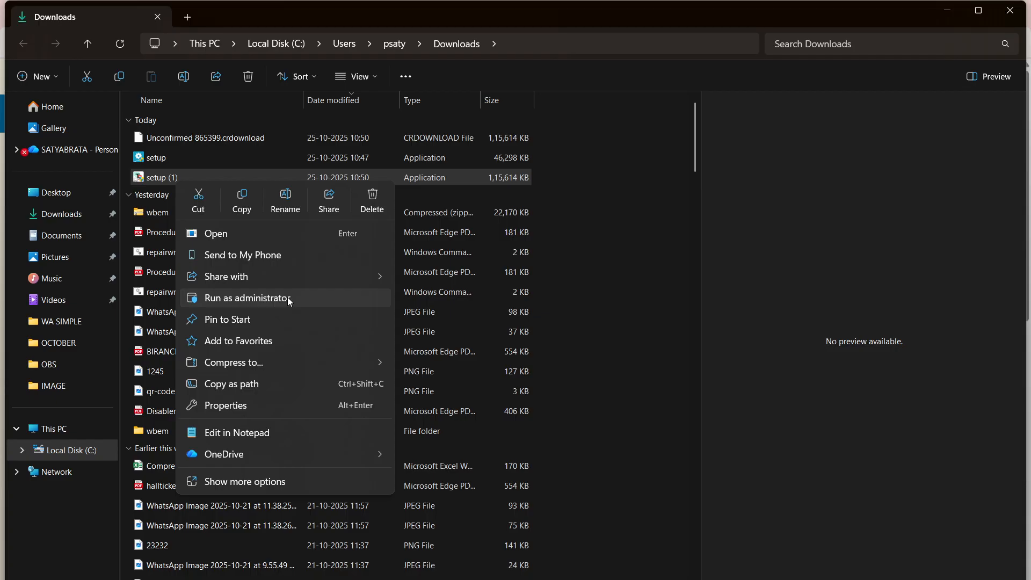
{"action": "left_click", "coordinate": [632, 263]}
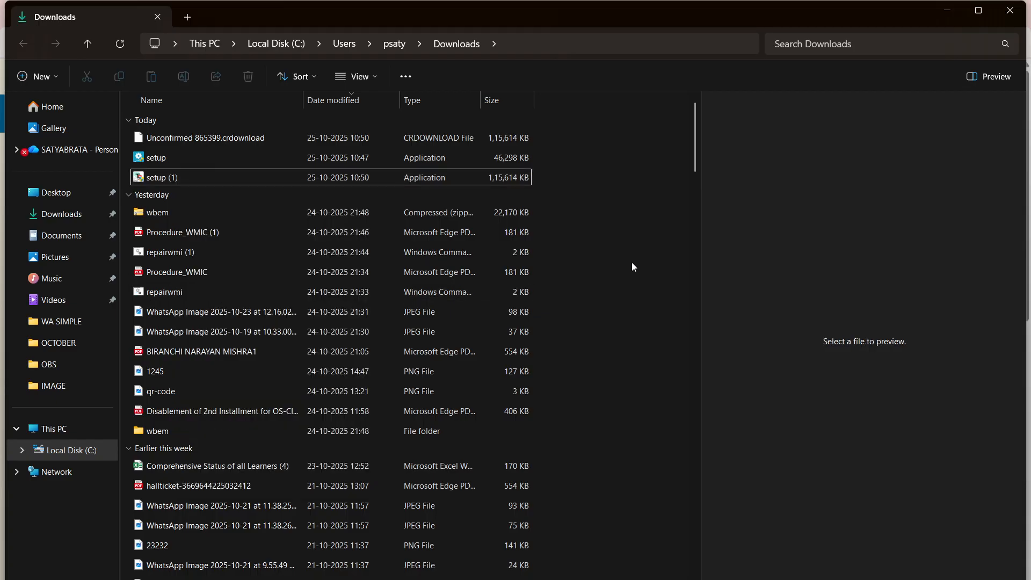
{"action": "left_click", "coordinate": [1011, 10]}
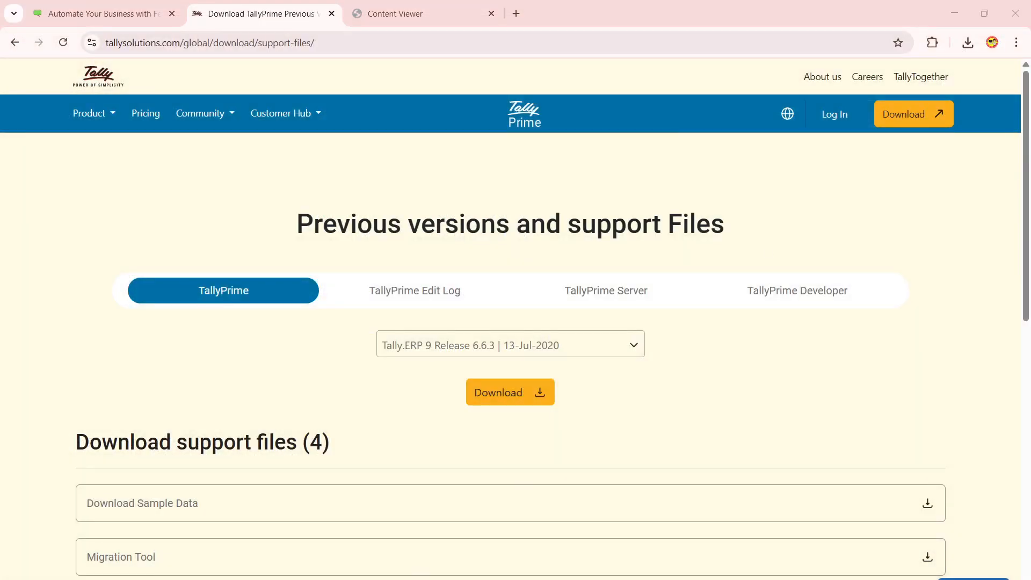
Open the Windows Control Panel and go to the Programs and Features list of installed software
{"action": "key", "text": "super"}
{"action": "type", "text": "contr"}
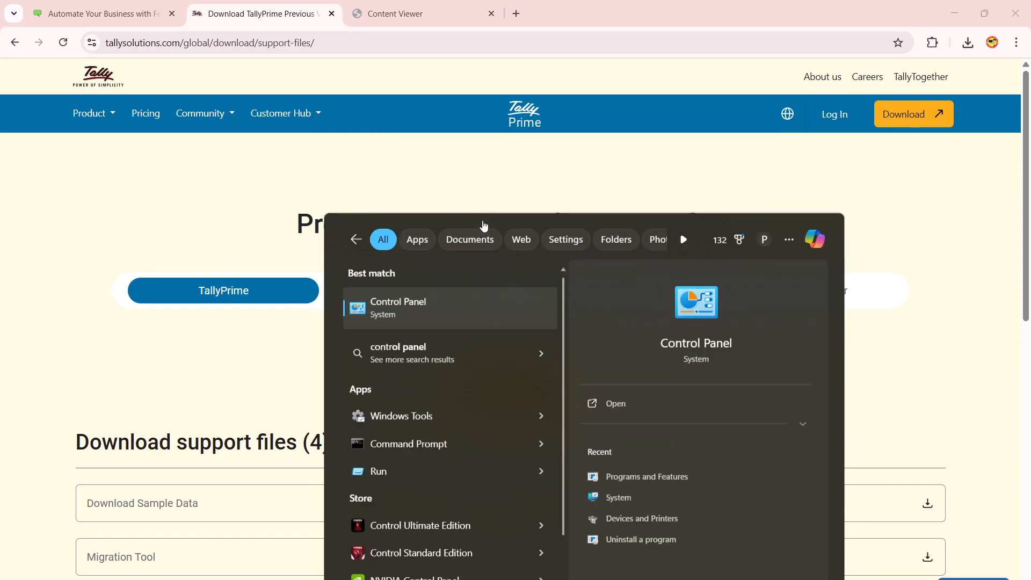
{"action": "left_click", "coordinate": [484, 226]}
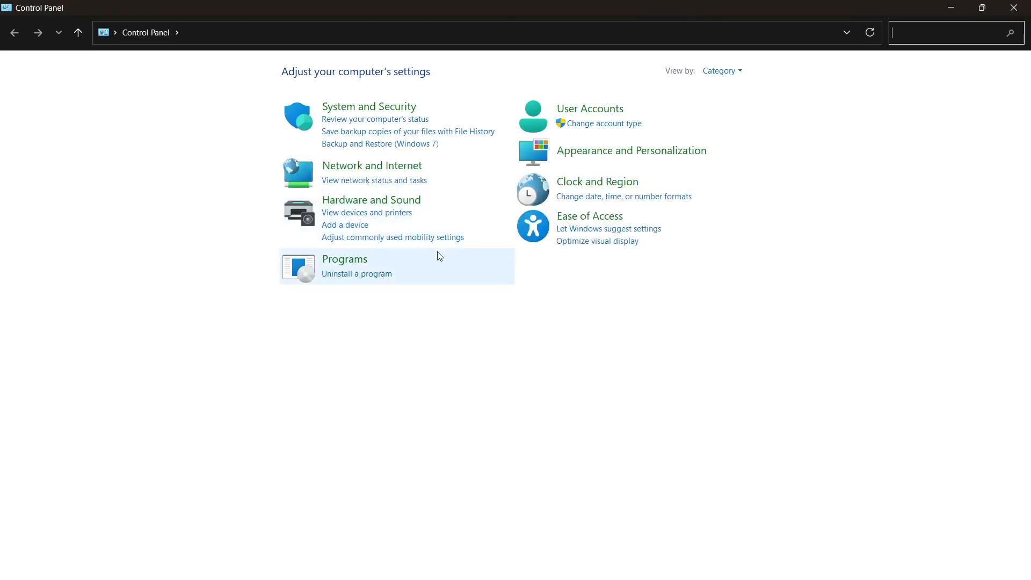
{"action": "left_click", "coordinate": [344, 262]}
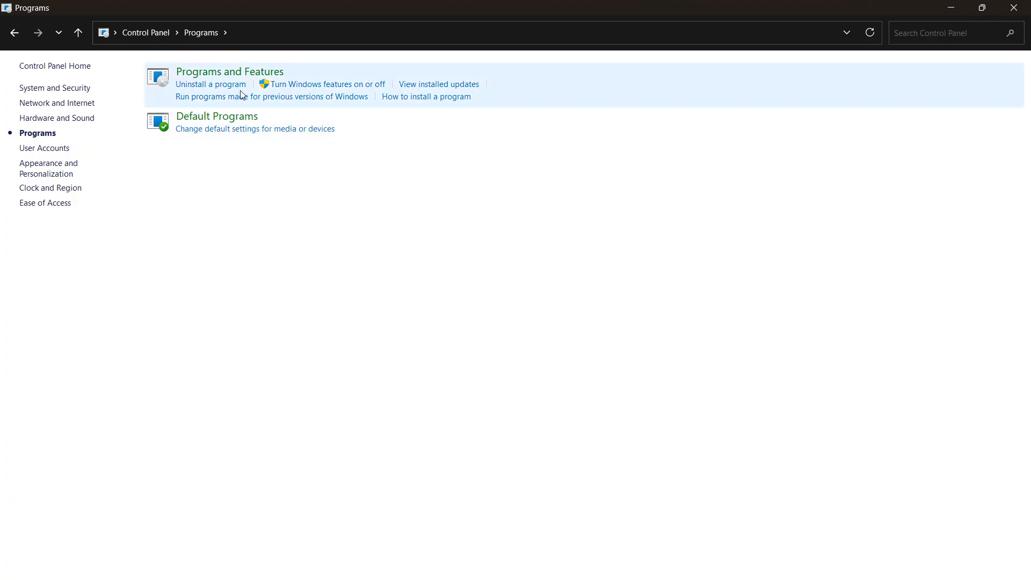
{"action": "left_click", "coordinate": [221, 75]}
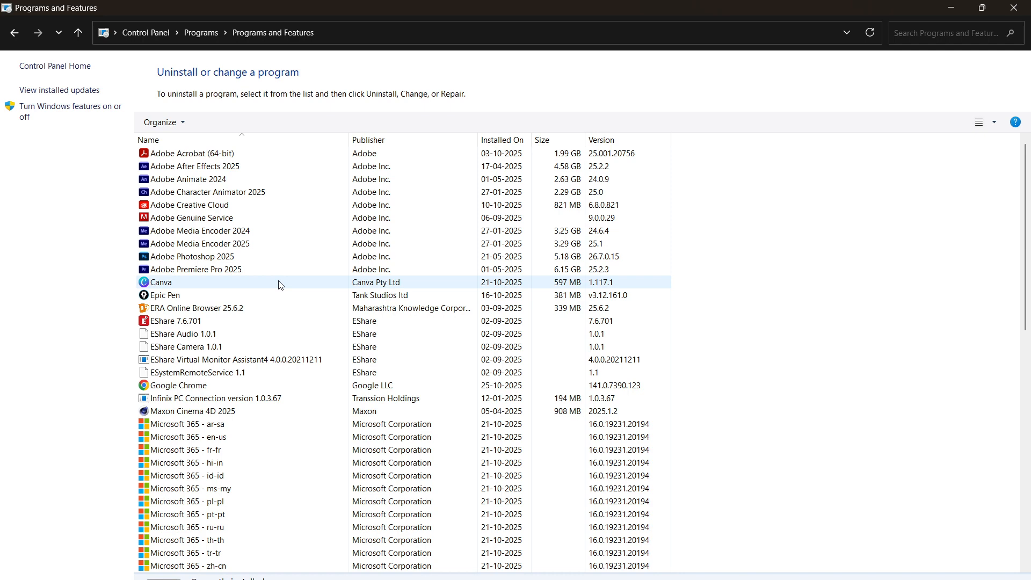
Locate TallyPrime in the installed programs and view its Uninstall/Change option without running it
{"action": "scroll", "coordinate": [279, 285], "scroll_direction": "down", "scroll_amount": 14}
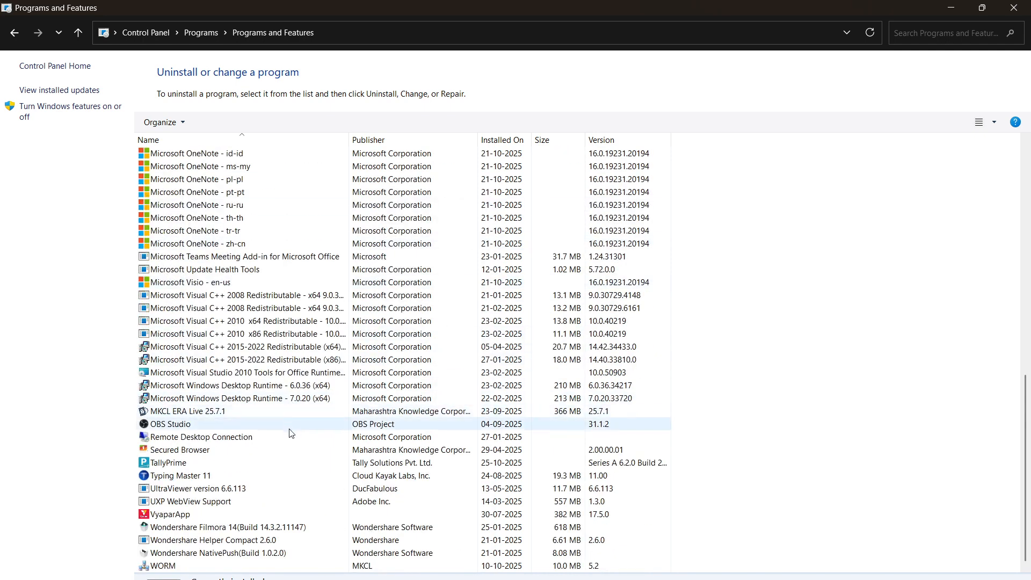
{"action": "left_click", "coordinate": [200, 467]}
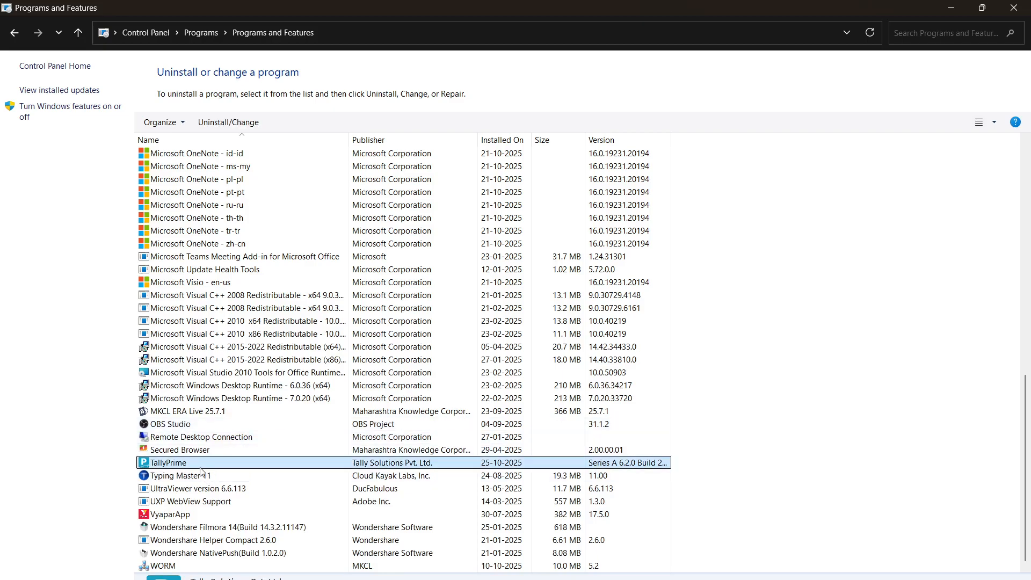
{"action": "right_click", "coordinate": [187, 466]}
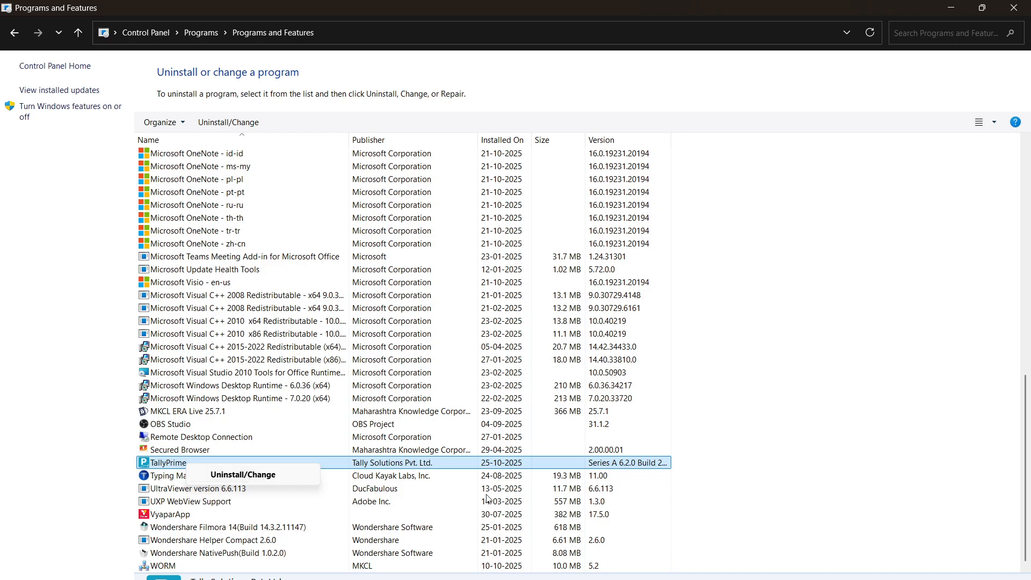
{"action": "left_click", "coordinate": [749, 513]}
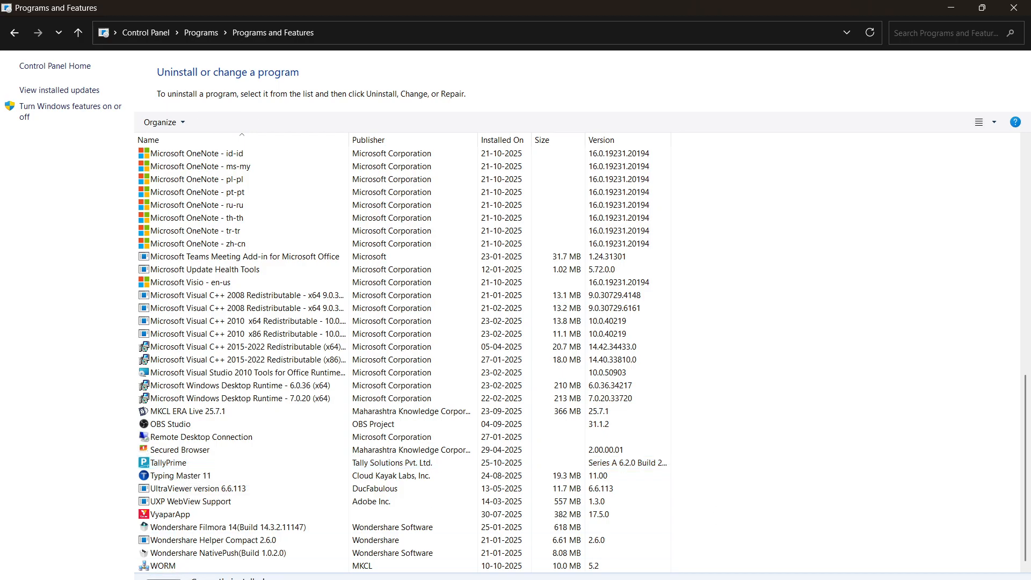
Search Windows for "tally prime" to check how the app can be launched, and dismiss the search
{"action": "key", "text": "super+s"}
{"action": "type", "text": "tally prime"}
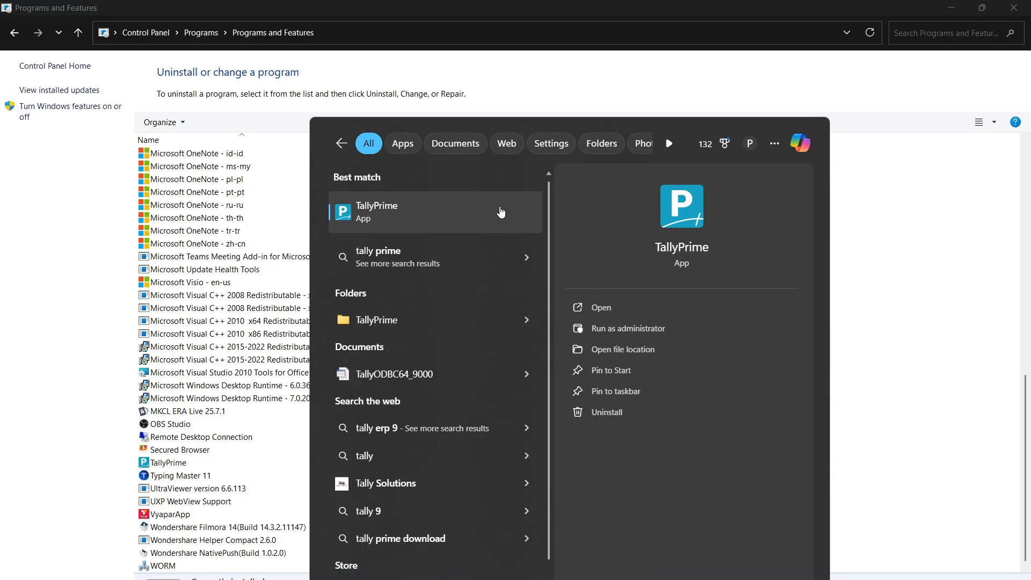
{"action": "left_click", "coordinate": [890, 406]}
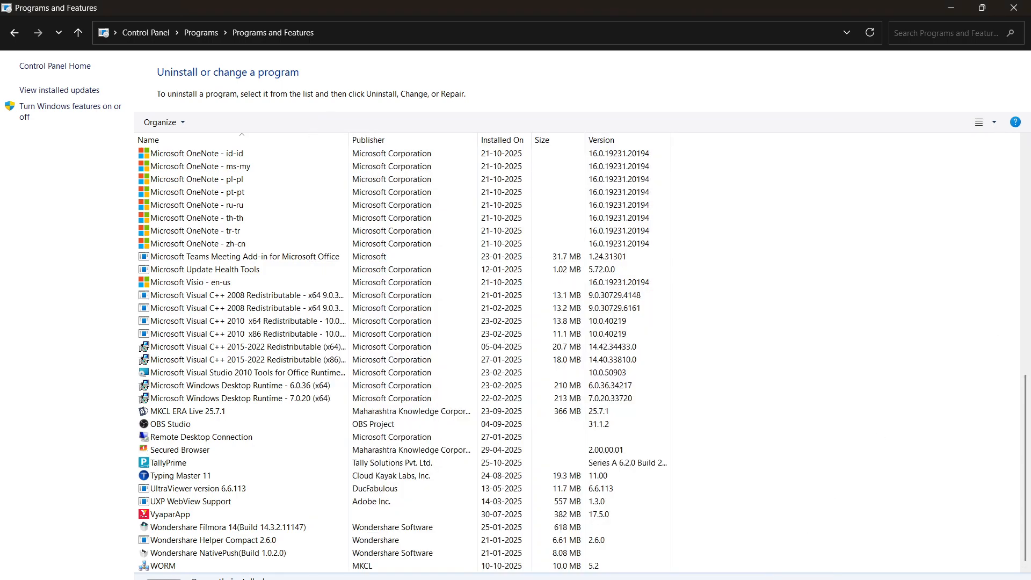
Return to the Tally with GST course in the browser and expand the Introduction to Accounting topic
{"action": "key", "text": "alt+Tab"}
{"action": "left_click", "coordinate": [406, 16]}
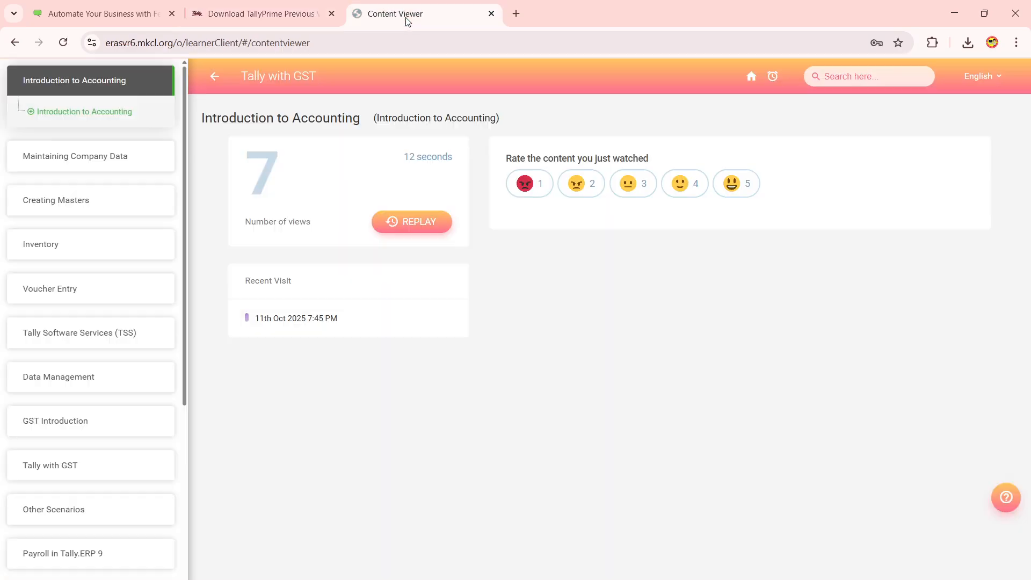
{"action": "left_click", "coordinate": [86, 114]}
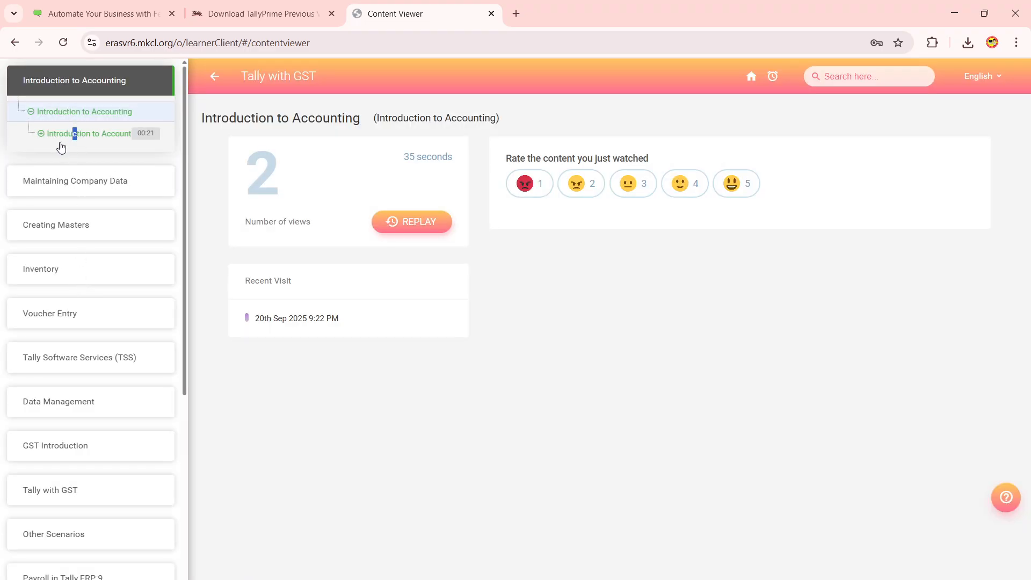
Open Mini Project_01 under Introduction to Accounting, download its reference material and open the downloaded PDF
{"action": "left_click", "coordinate": [60, 144]}
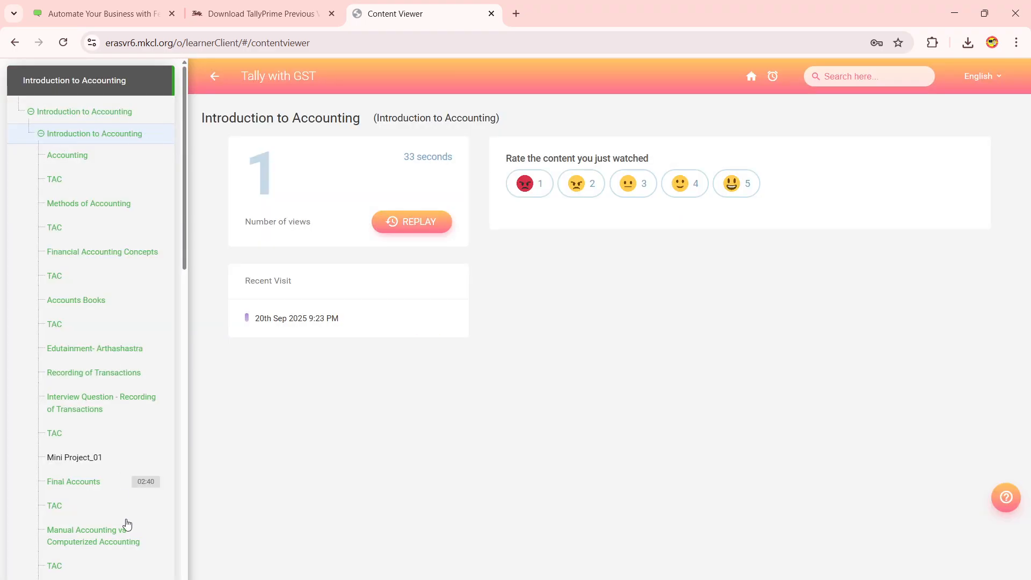
{"action": "left_click", "coordinate": [61, 458]}
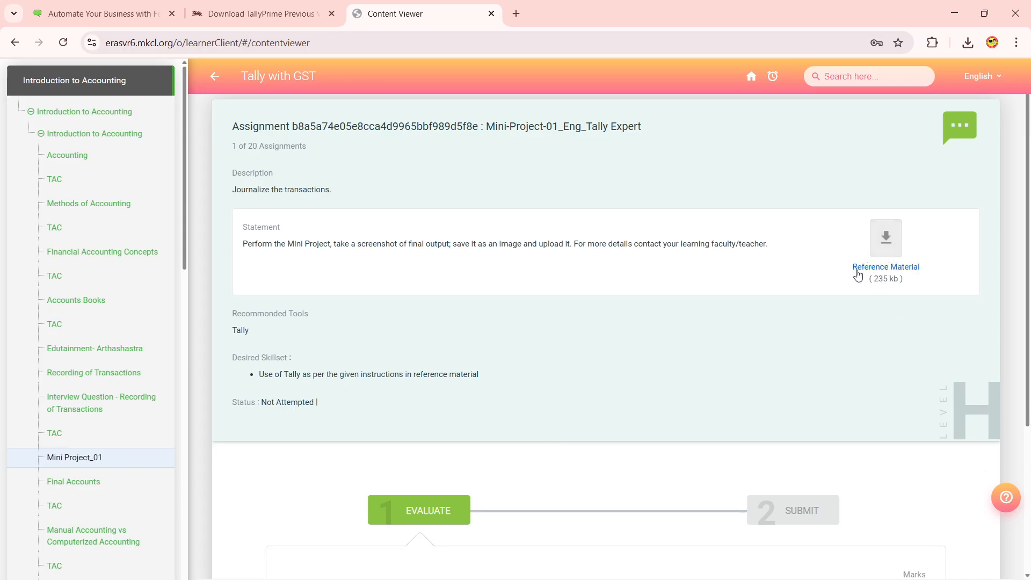
{"action": "left_click", "coordinate": [891, 245]}
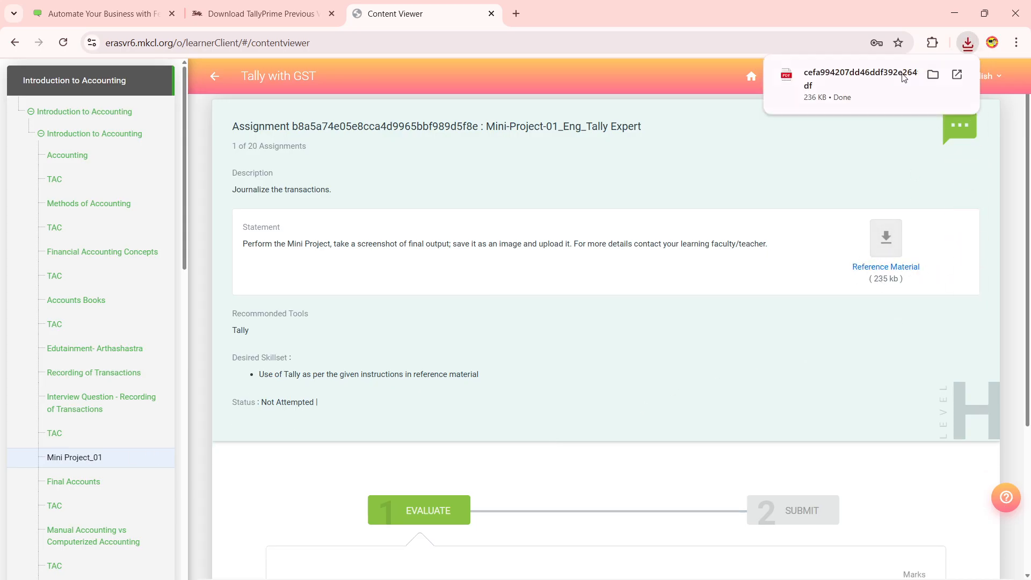
{"action": "left_click", "coordinate": [893, 75]}
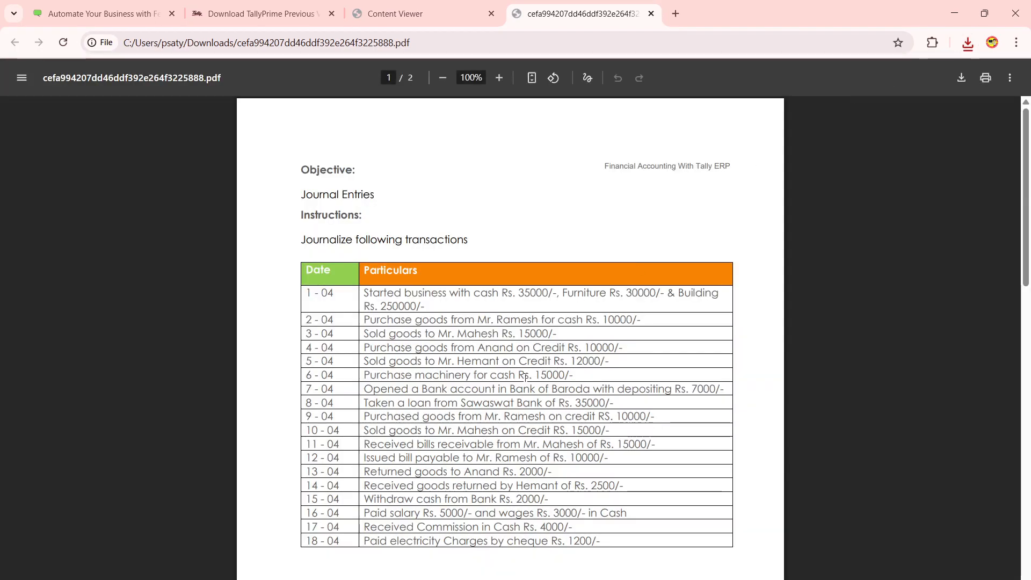
Enlarge the PDF to 125% and examine the transactions to journalize and the Answer Key entries across both pages
{"action": "scroll", "coordinate": [525, 377], "scroll_direction": "up", "scroll_amount": 2, "text": "ctrl"}
{"action": "scroll", "coordinate": [525, 377], "scroll_direction": "up", "scroll_amount": 1}
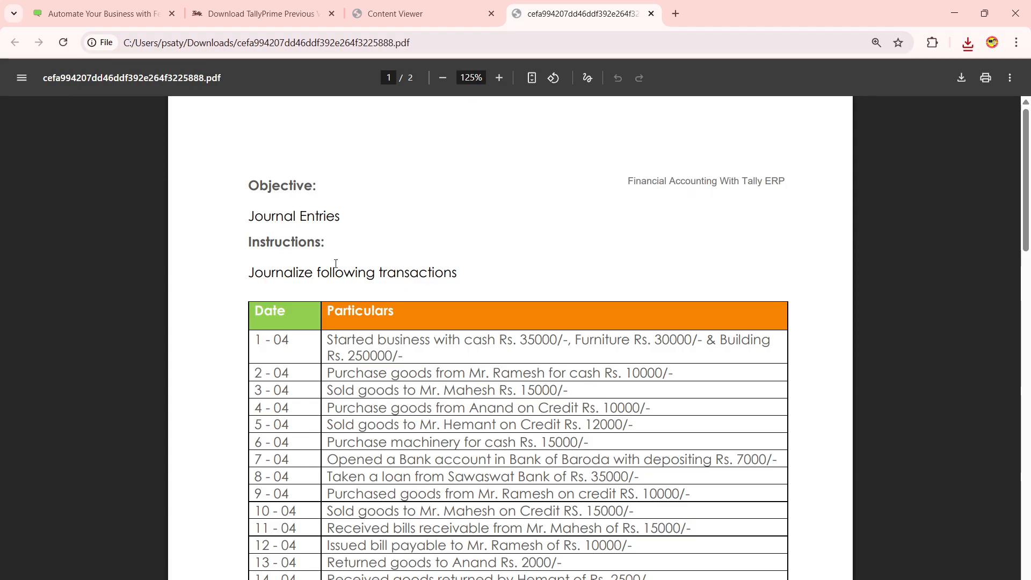
{"action": "scroll", "coordinate": [294, 219], "scroll_direction": "down", "scroll_amount": 2}
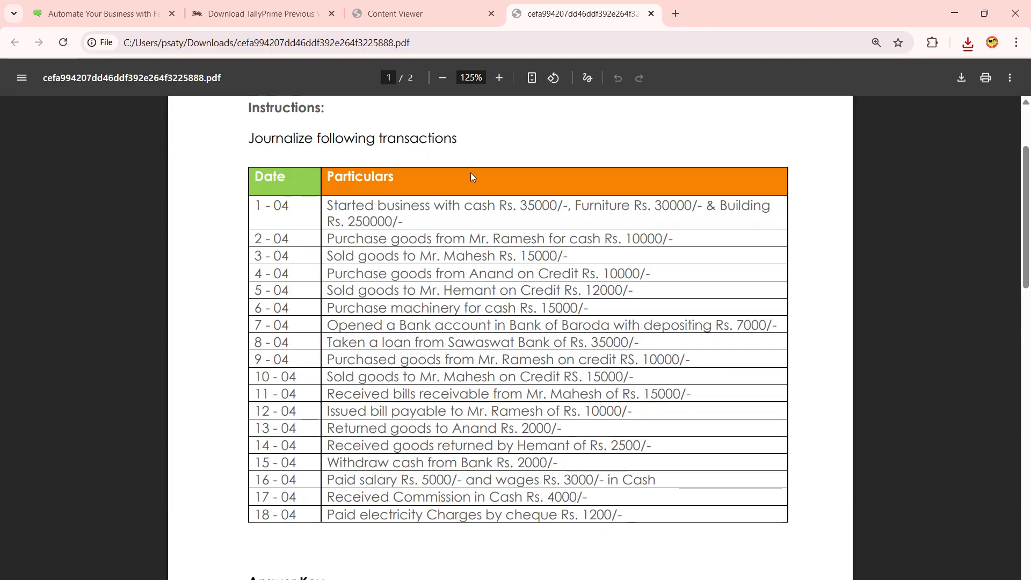
{"action": "scroll", "coordinate": [472, 177], "scroll_direction": "down", "scroll_amount": 2}
{"action": "scroll", "coordinate": [444, 343], "scroll_direction": "up", "scroll_amount": 2}
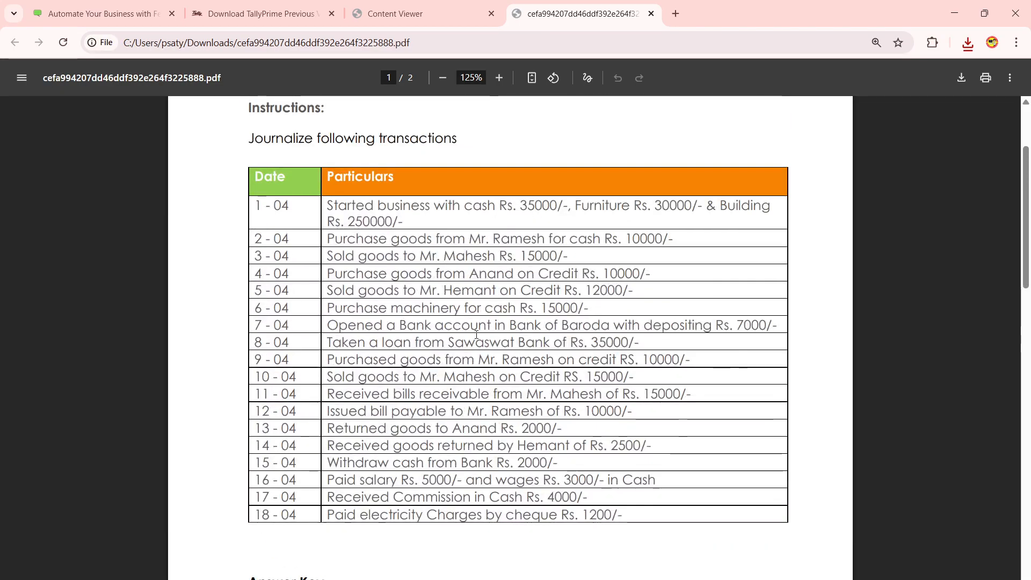
{"action": "scroll", "coordinate": [444, 343], "scroll_direction": "down", "scroll_amount": 5}
{"action": "scroll", "coordinate": [546, 357], "scroll_direction": "down", "scroll_amount": 13}
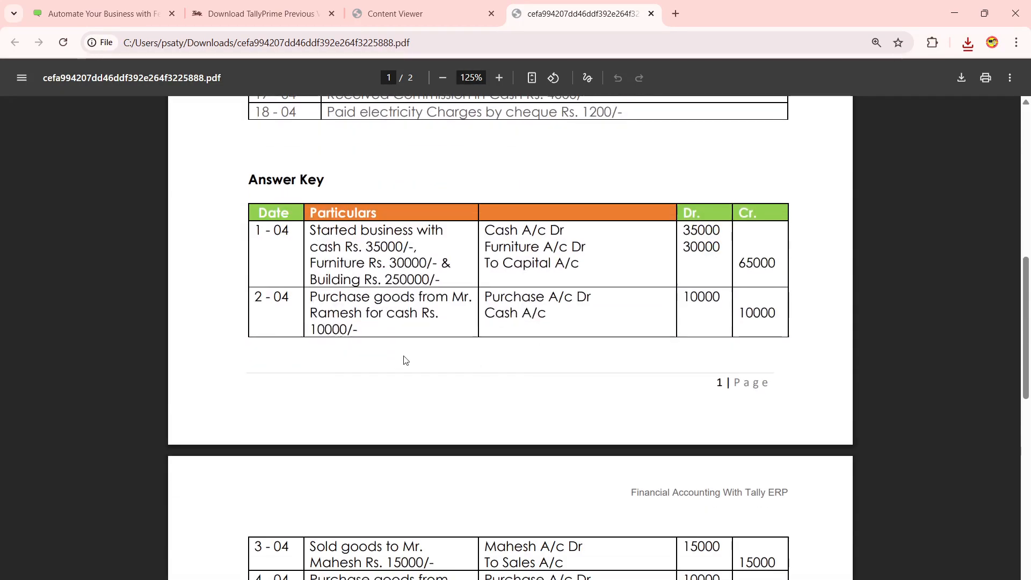
{"action": "scroll", "coordinate": [555, 365], "scroll_direction": "down", "scroll_amount": 1}
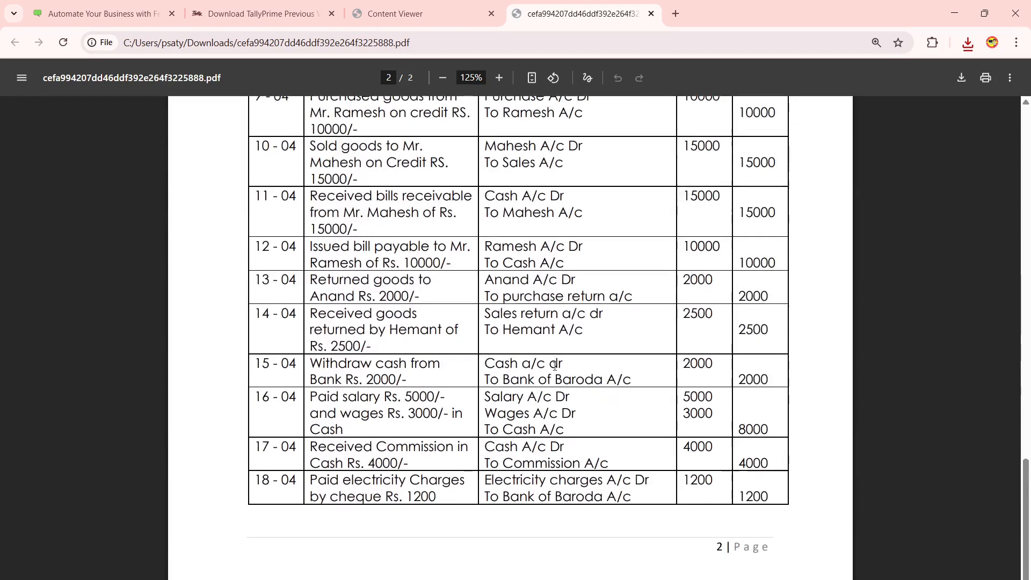
{"action": "scroll", "coordinate": [549, 423], "scroll_direction": "up", "scroll_amount": 14}
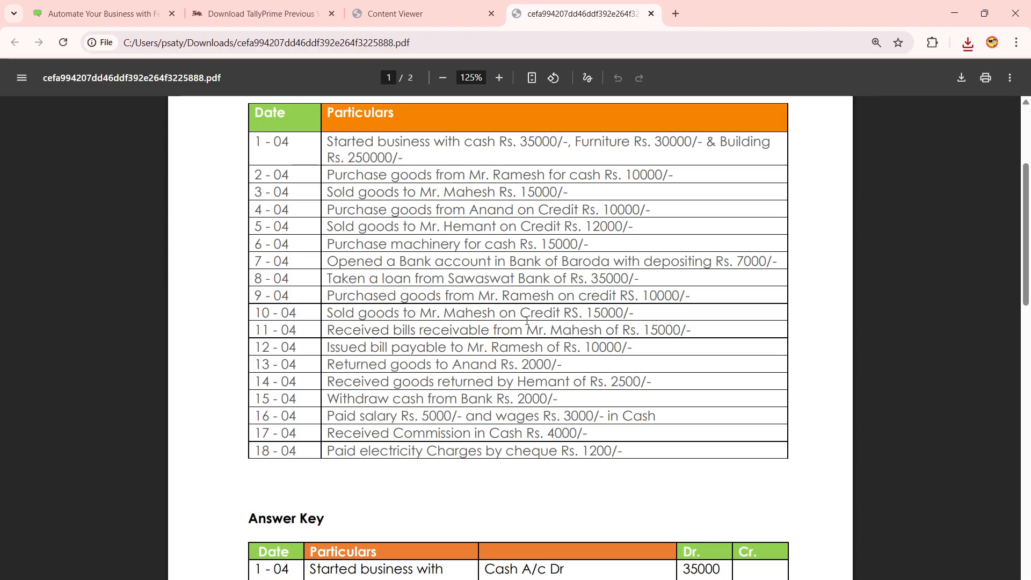
Return to the Mini Project_01 assignment, mark the "Journalizing the transactions" criterion as performed and proceed to the Submit stage
{"action": "key", "text": "ctrl+shift+Tab"}
{"action": "scroll", "coordinate": [508, 231], "scroll_direction": "down", "scroll_amount": 4}
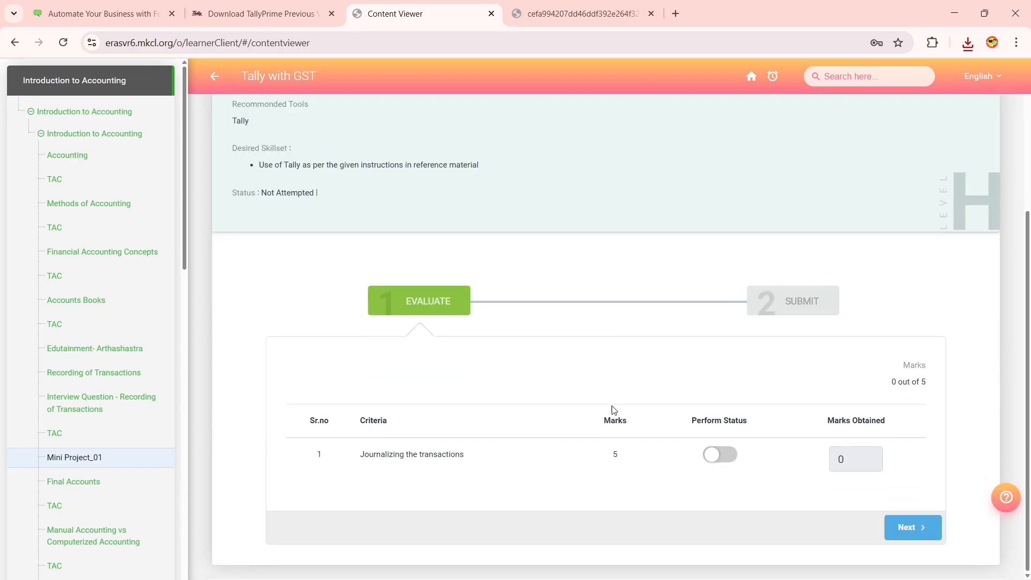
{"action": "left_click", "coordinate": [720, 455]}
{"action": "left_click", "coordinate": [914, 527]}
{"action": "scroll", "coordinate": [715, 432], "scroll_direction": "down", "scroll_amount": 2}
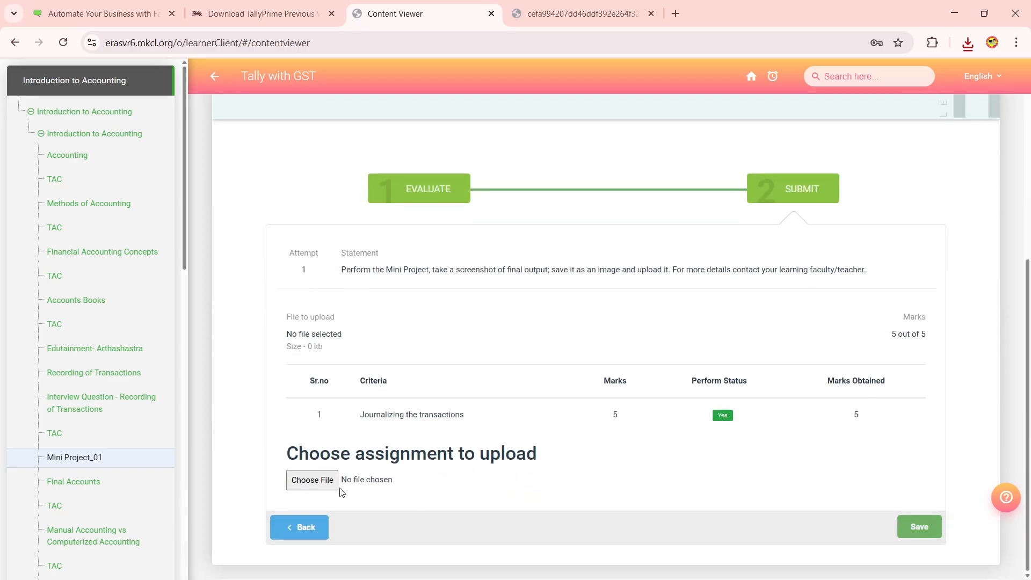
Choose cefa994207dd46ddf392e264f3225888.pdf from Downloads as the assignment file to upload
{"action": "left_click", "coordinate": [313, 480]}
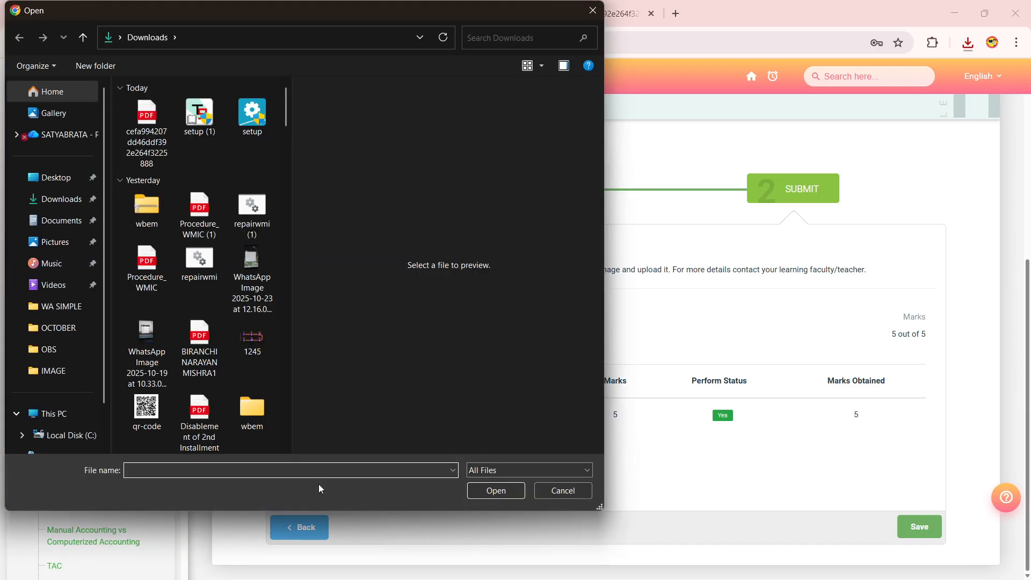
{"action": "left_click", "coordinate": [147, 132]}
{"action": "left_click", "coordinate": [497, 491]}
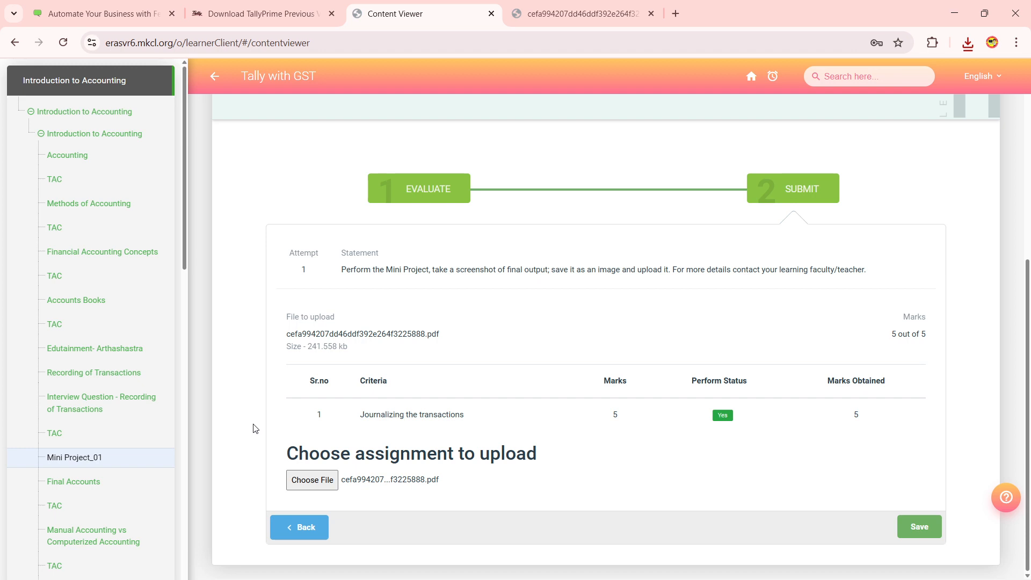
View the TAC exam page that follows Final Accounts and open the Maintaining Company Data chapter
{"action": "left_click", "coordinate": [60, 506]}
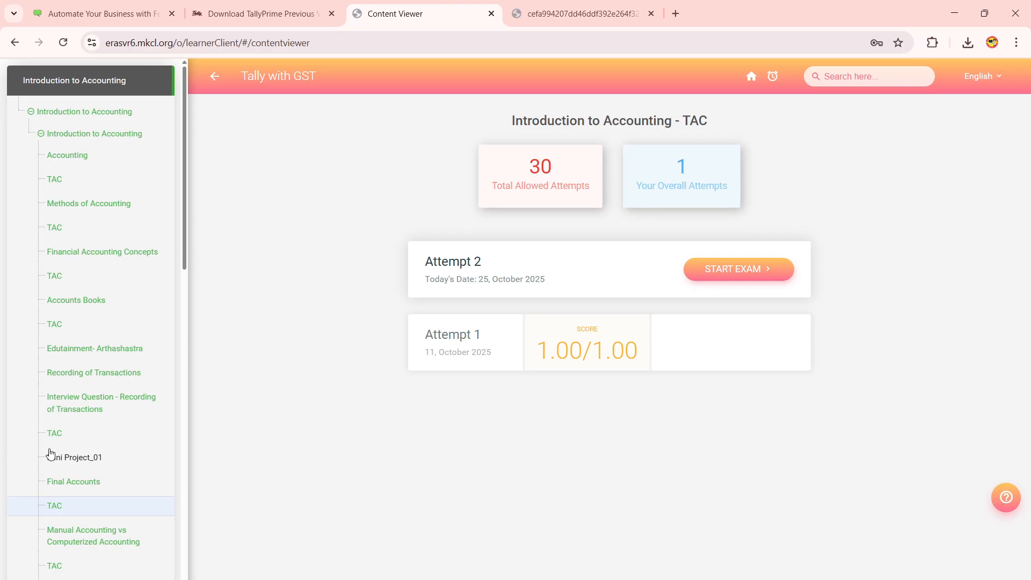
{"action": "scroll", "coordinate": [102, 459], "scroll_direction": "down", "scroll_amount": 3}
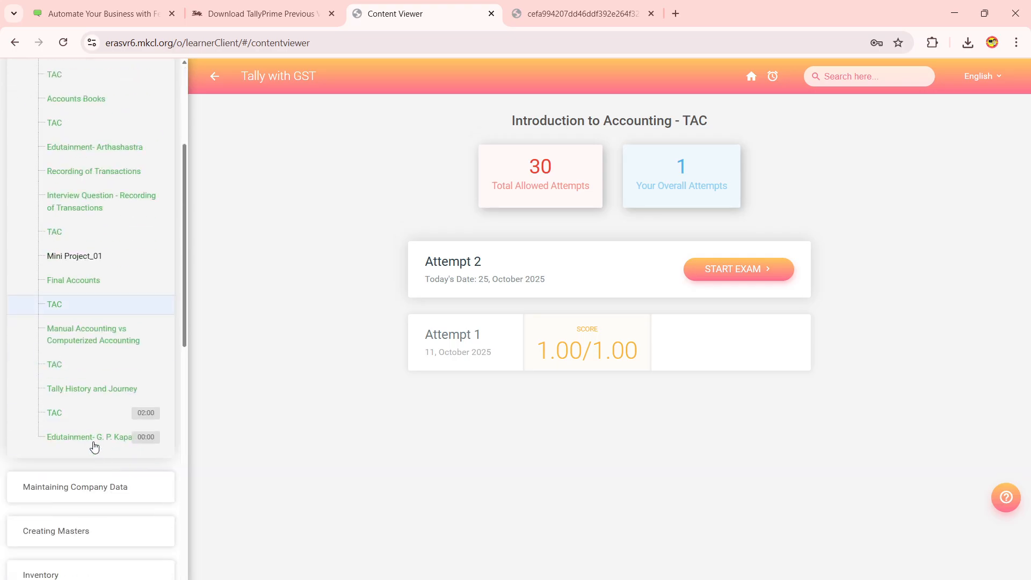
{"action": "left_click", "coordinate": [98, 490]}
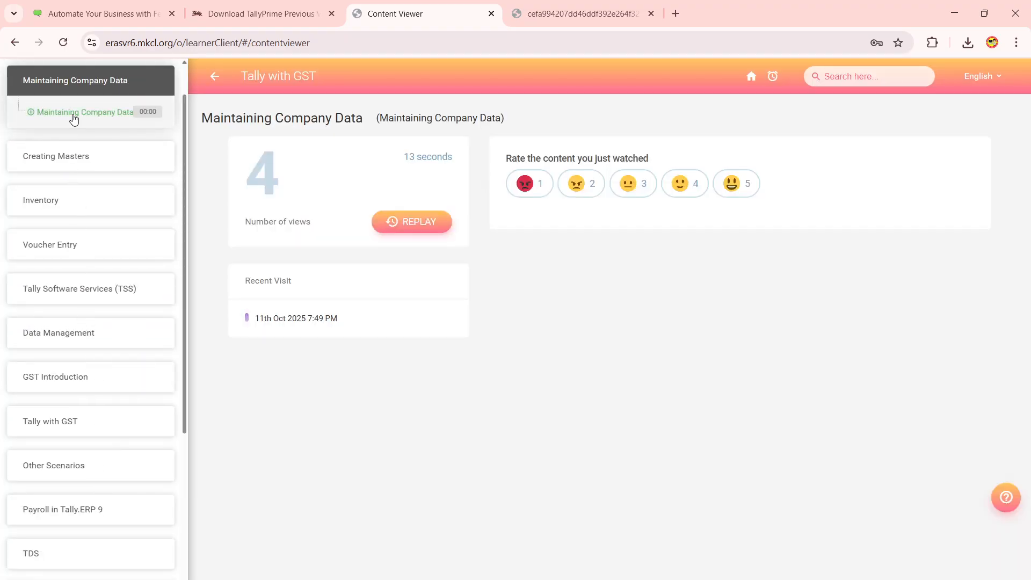
Open Mini Project_04 under F12- Configuration in Maintaining Company Data and view its instructions and evaluation criteria
{"action": "left_click", "coordinate": [73, 114]}
{"action": "left_click", "coordinate": [90, 245]}
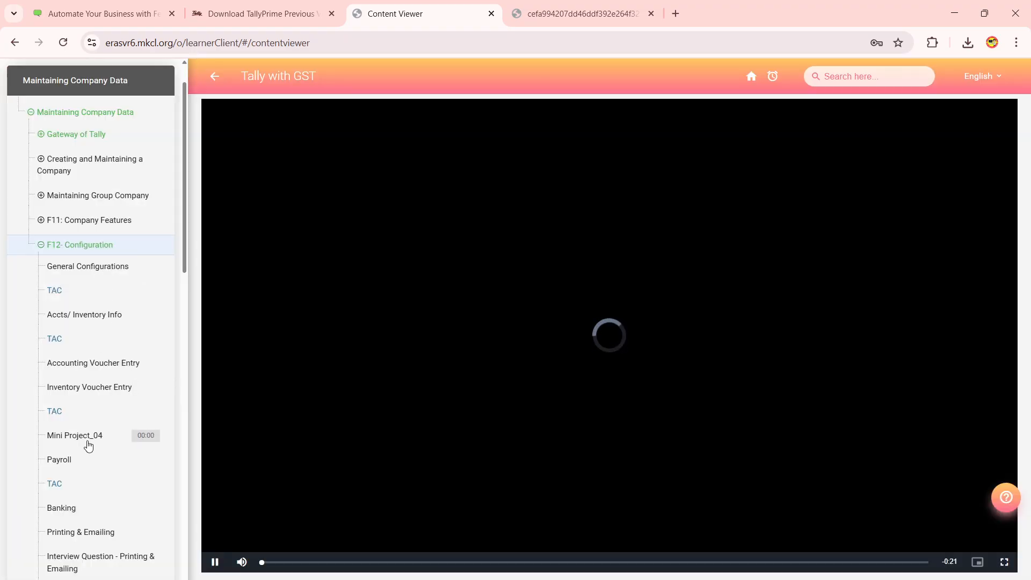
{"action": "left_click", "coordinate": [88, 442]}
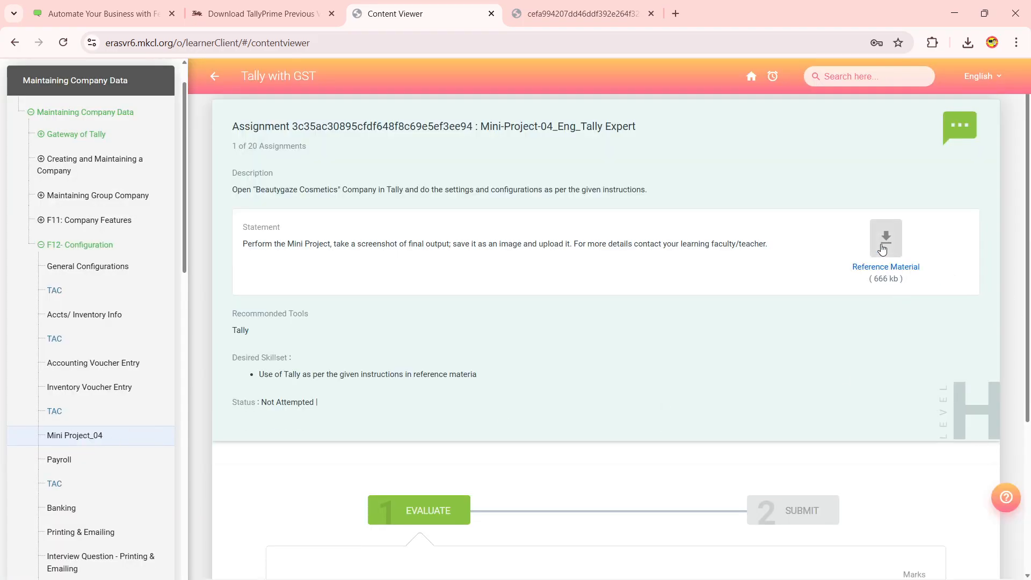
{"action": "scroll", "coordinate": [883, 249], "scroll_direction": "down", "scroll_amount": 3}
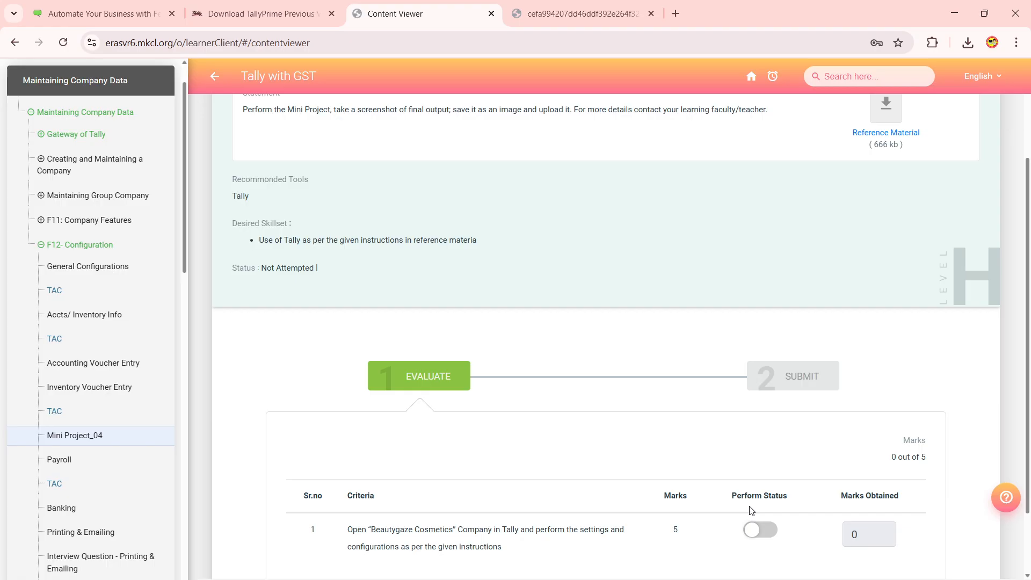
{"action": "scroll", "coordinate": [605, 529], "scroll_direction": "down", "scroll_amount": 2}
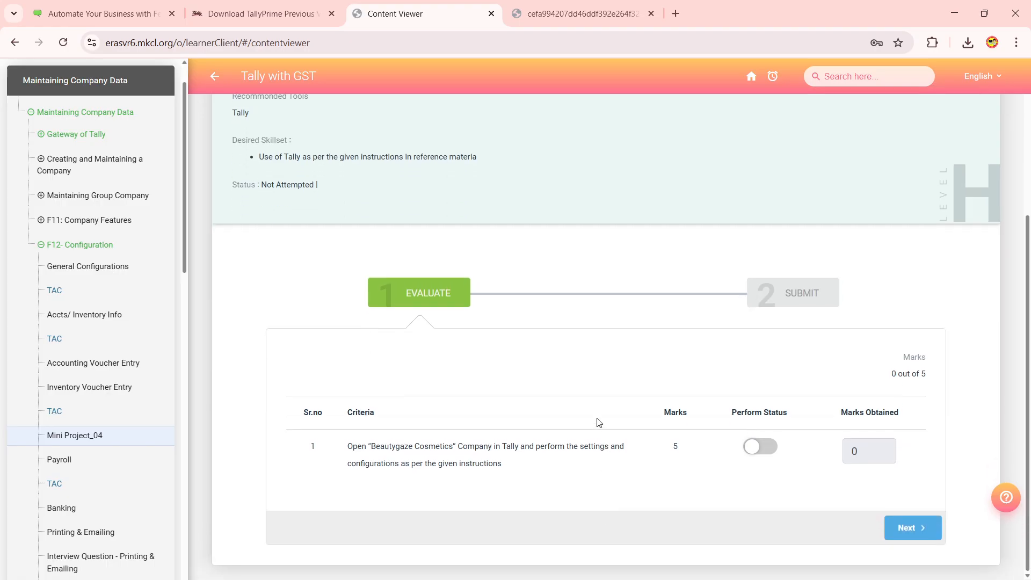